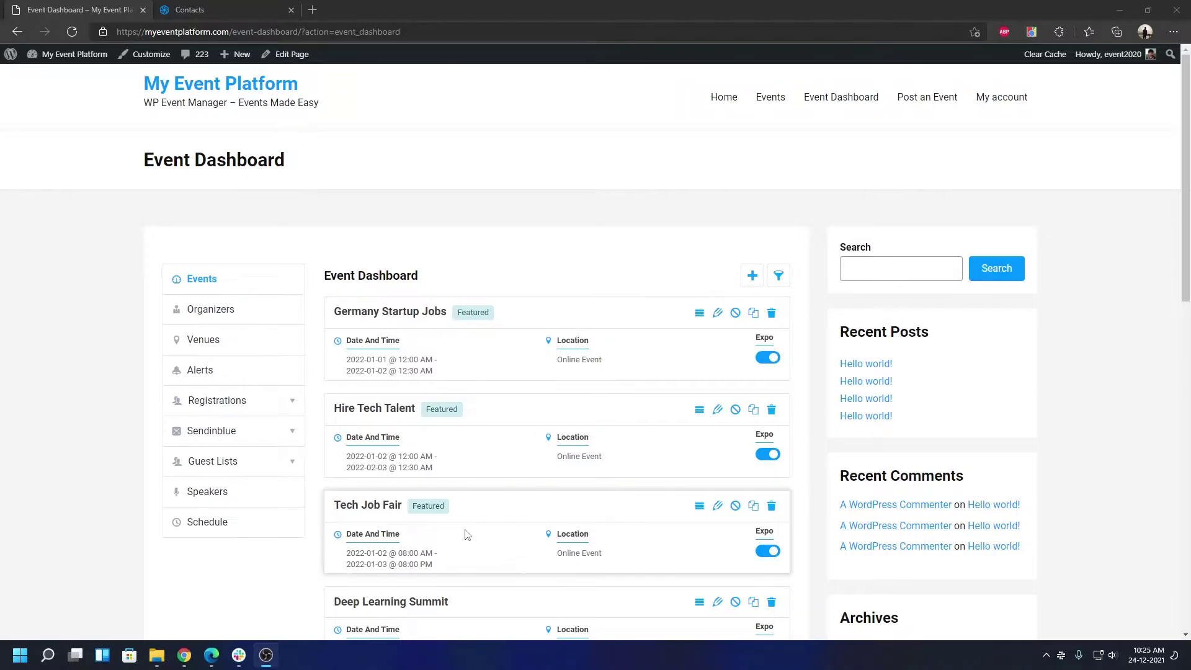
Expand the Sendinblue section in the Event Dashboard sidebar
{"action": "left_click", "coordinate": [224, 430]}
Open Sendinblue Settings and review the list and sync timing choices, keeping 'Your first list'
{"action": "left_click", "coordinate": [217, 462]}
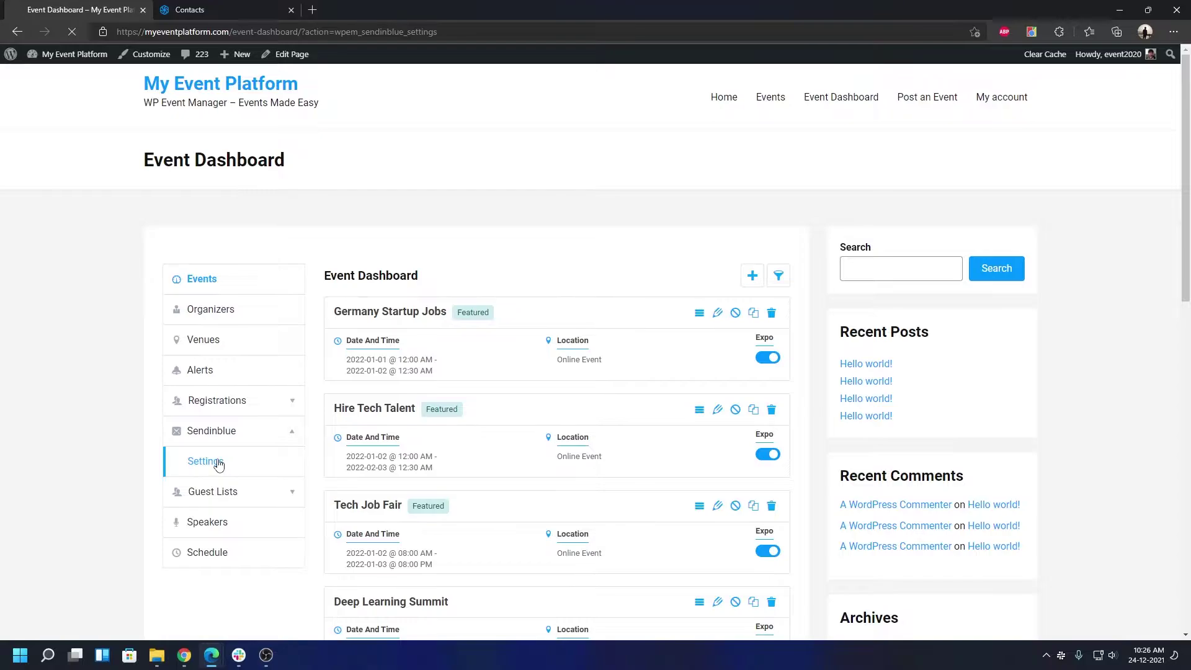
{"action": "left_click", "coordinate": [431, 315]}
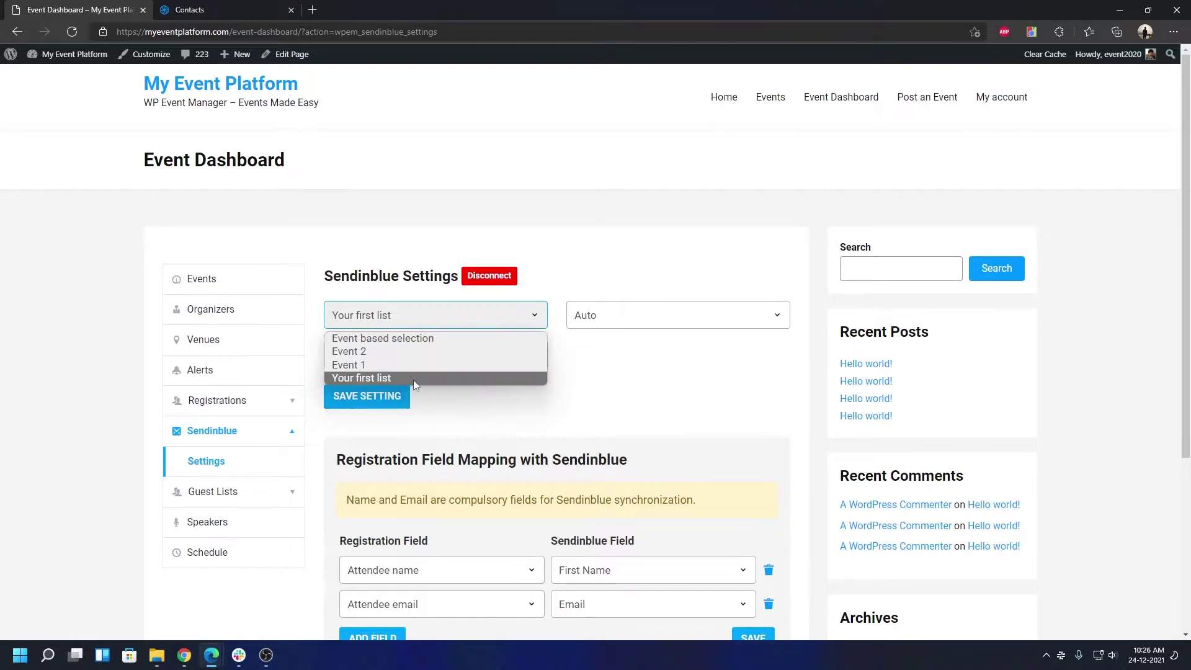
{"action": "left_click", "coordinate": [438, 378]}
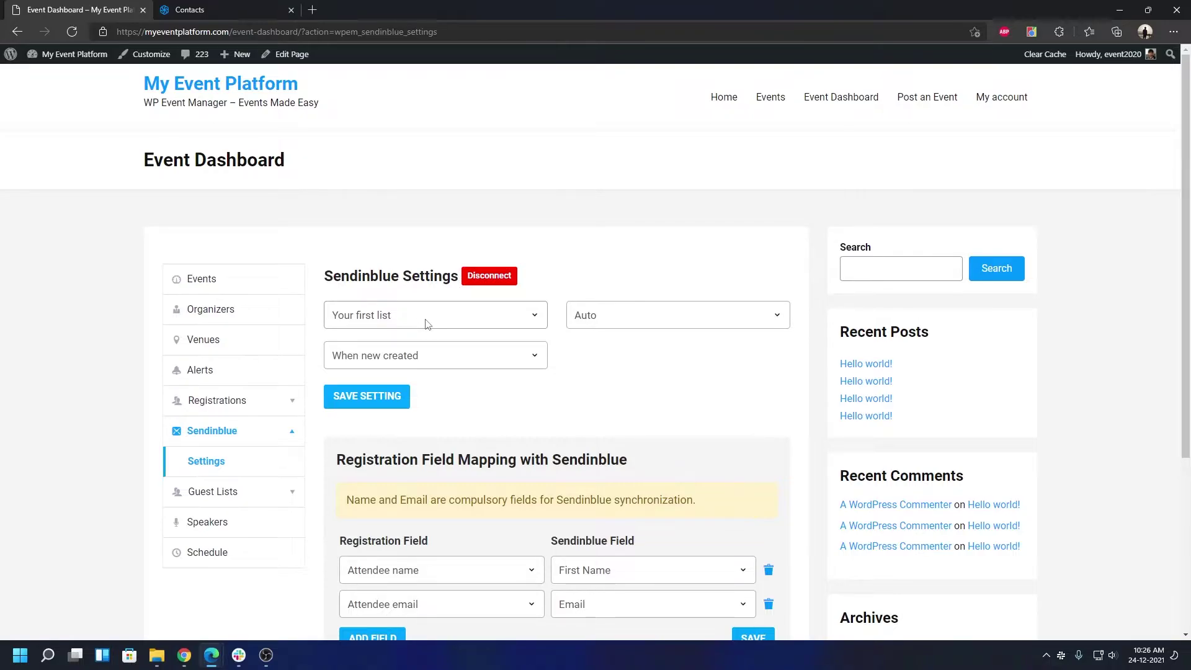
{"action": "left_click", "coordinate": [427, 324]}
{"action": "left_click", "coordinate": [390, 378]}
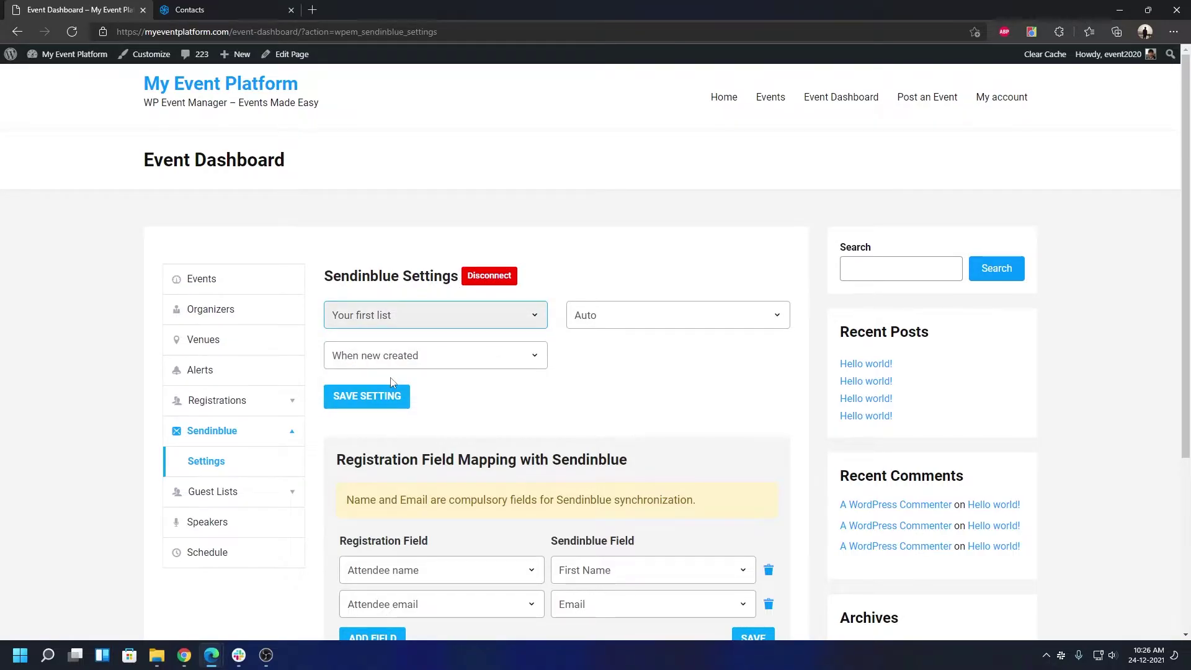
{"action": "left_click", "coordinate": [377, 327]}
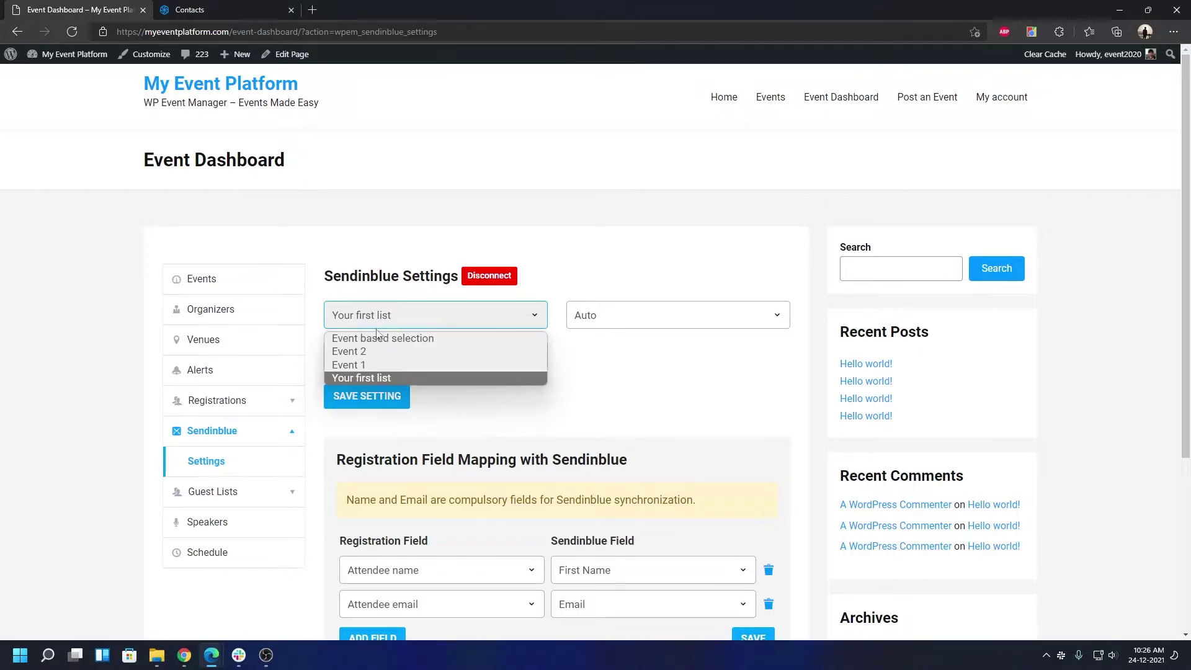
{"action": "left_click", "coordinate": [507, 398]}
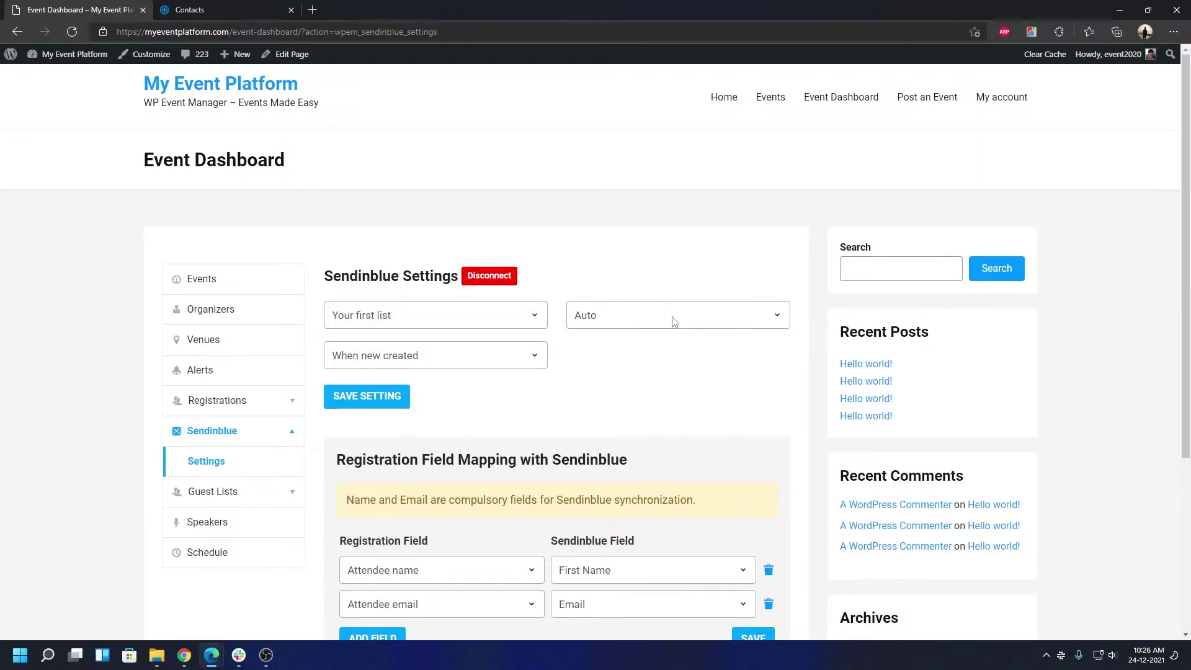
{"action": "left_click", "coordinate": [490, 355]}
Keep syncing on 'When new created' and change the list to 'Event based selection'
{"action": "left_click", "coordinate": [485, 359]}
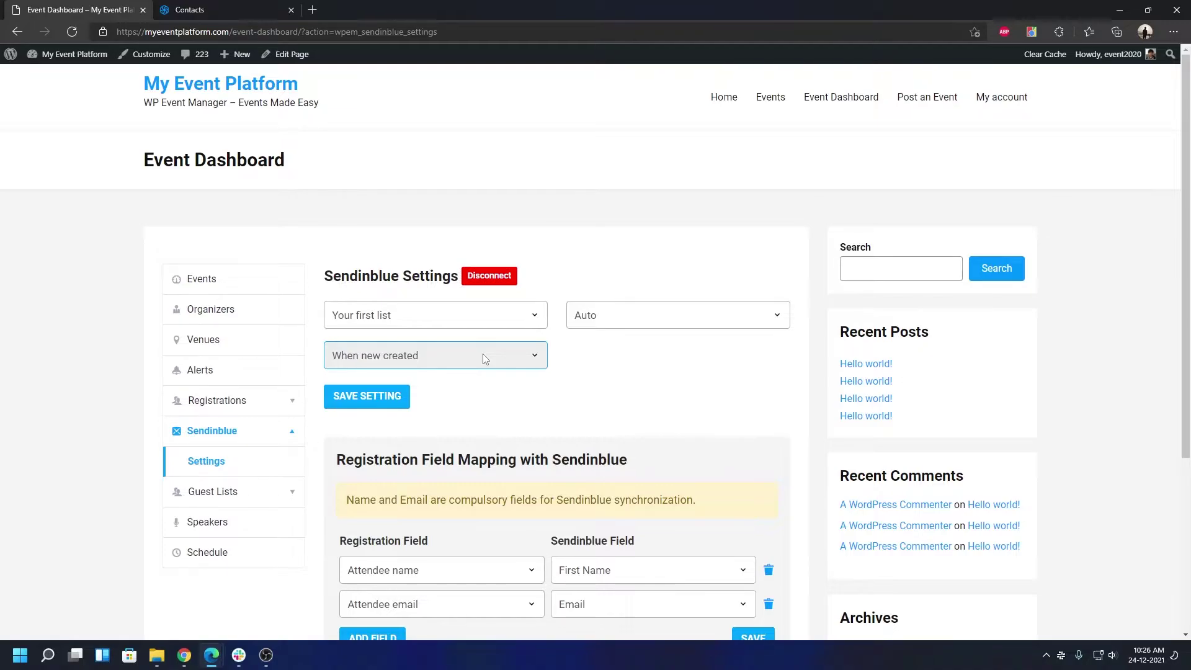
{"action": "left_click", "coordinate": [483, 354]}
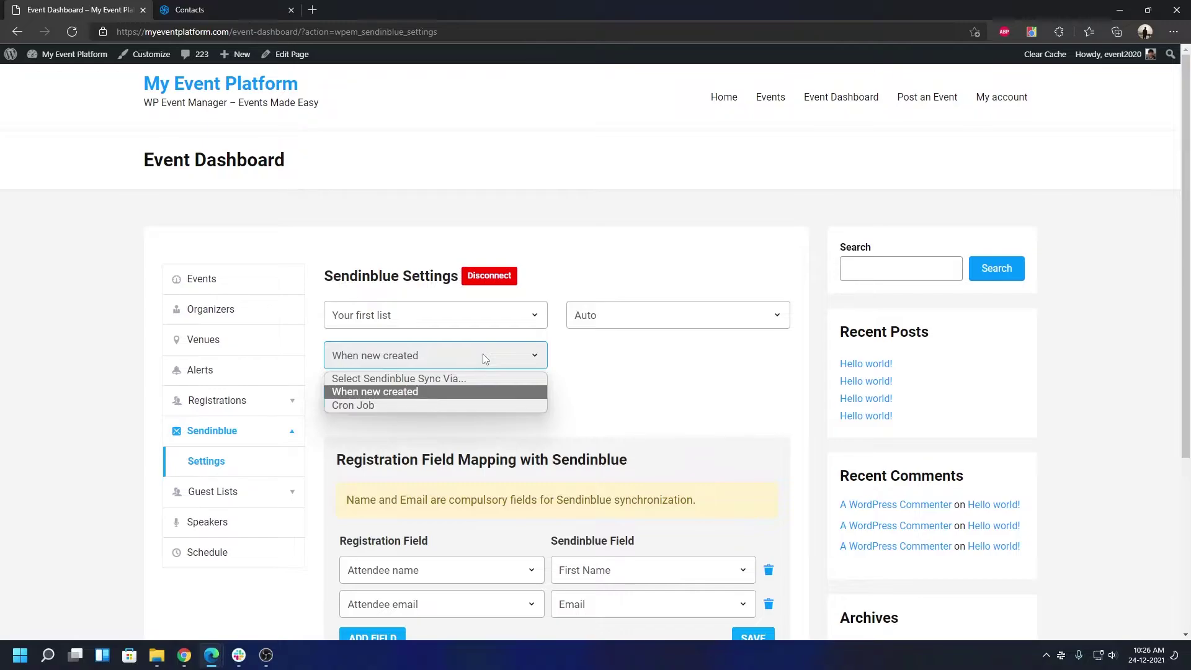
{"action": "left_click", "coordinate": [603, 358]}
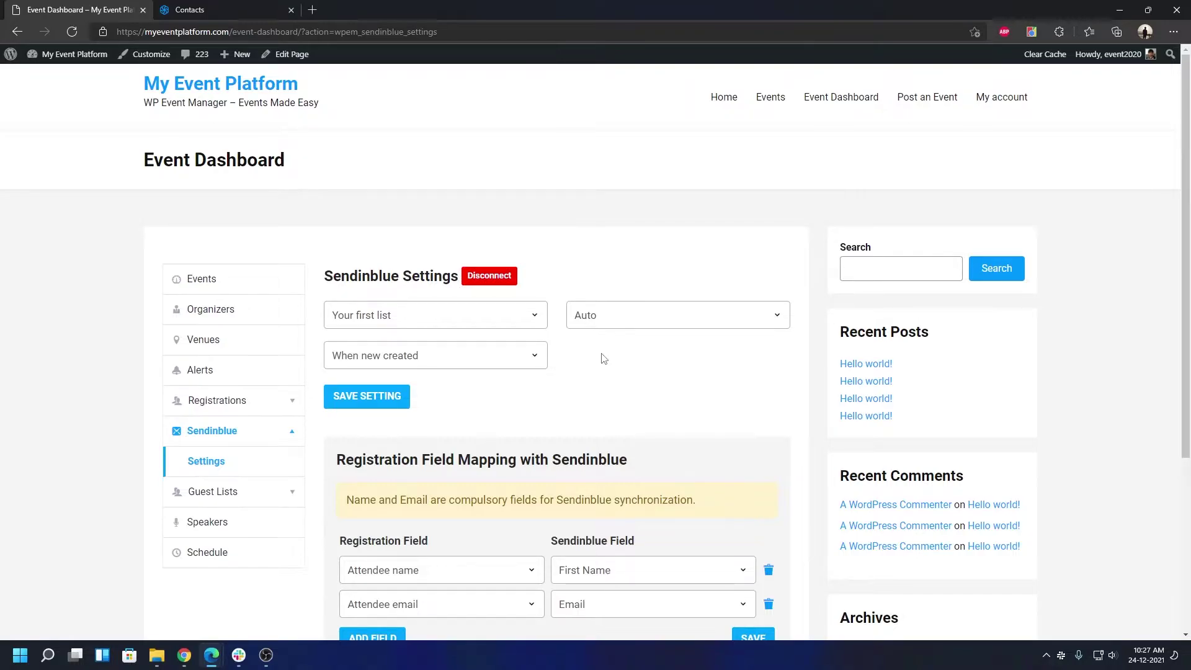
{"action": "left_click", "coordinate": [428, 316]}
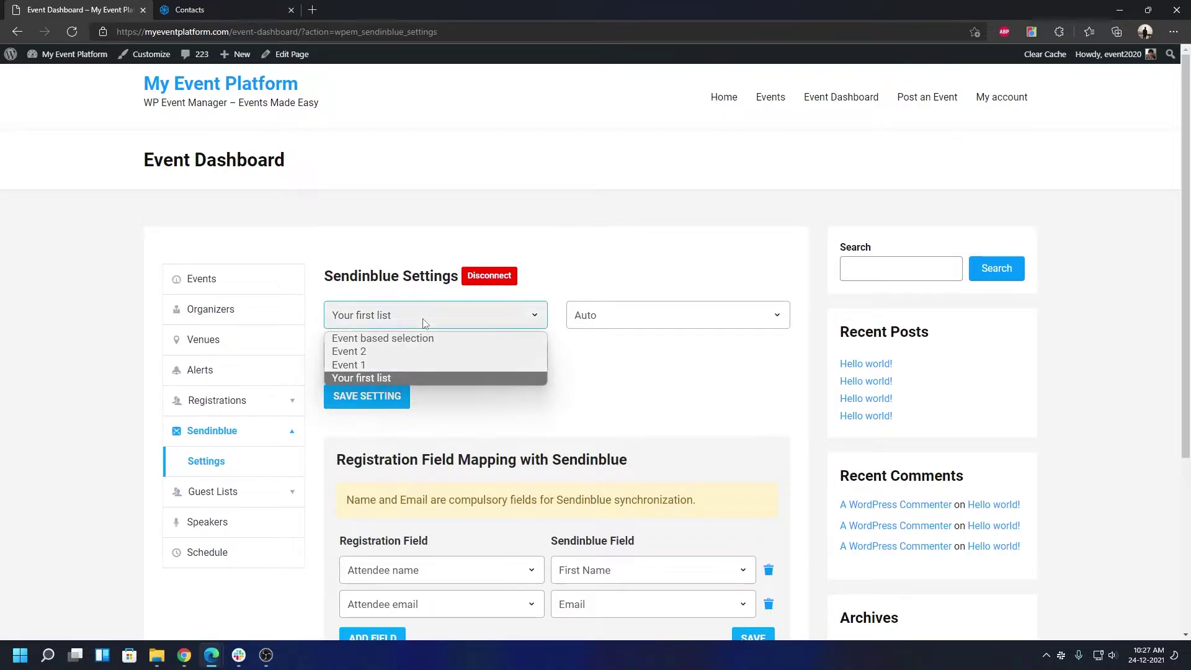
{"action": "left_click", "coordinate": [414, 340]}
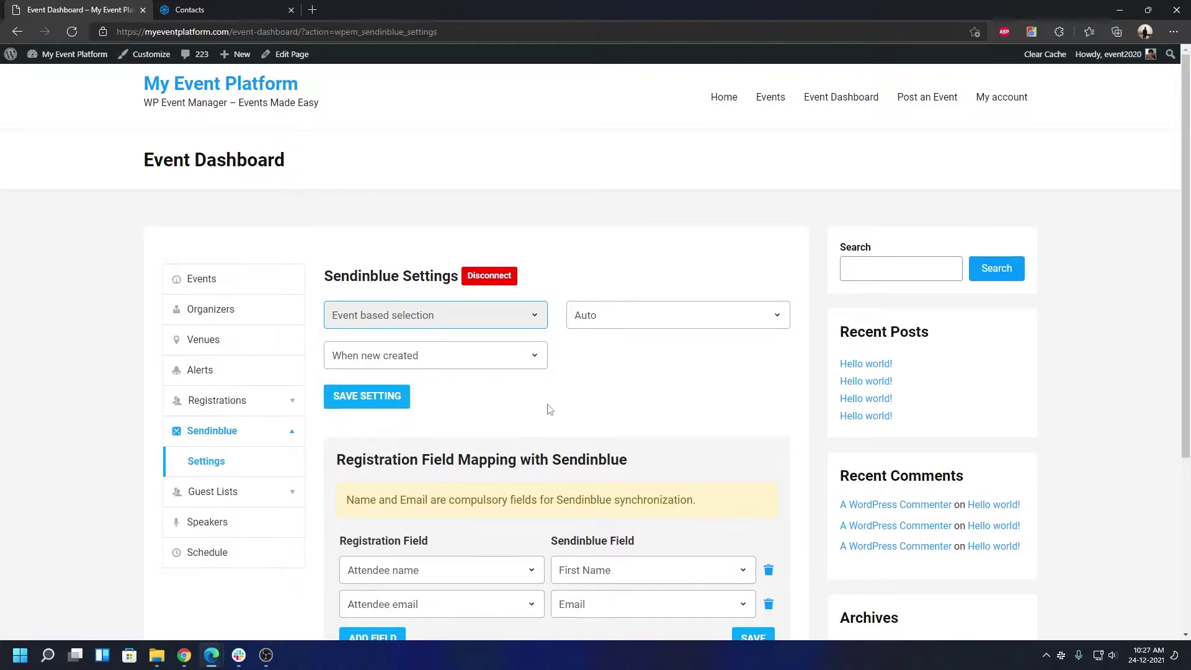
Save the Sendinblue settings and return to the events list
{"action": "left_click", "coordinate": [367, 398]}
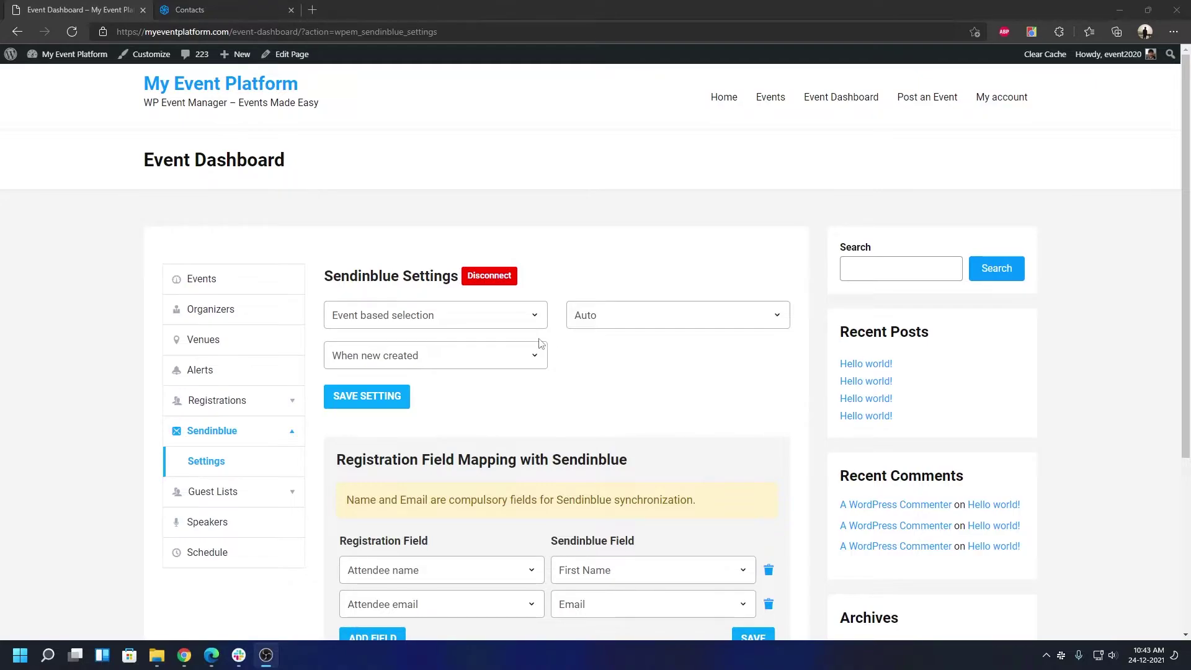
{"action": "left_click", "coordinate": [202, 287]}
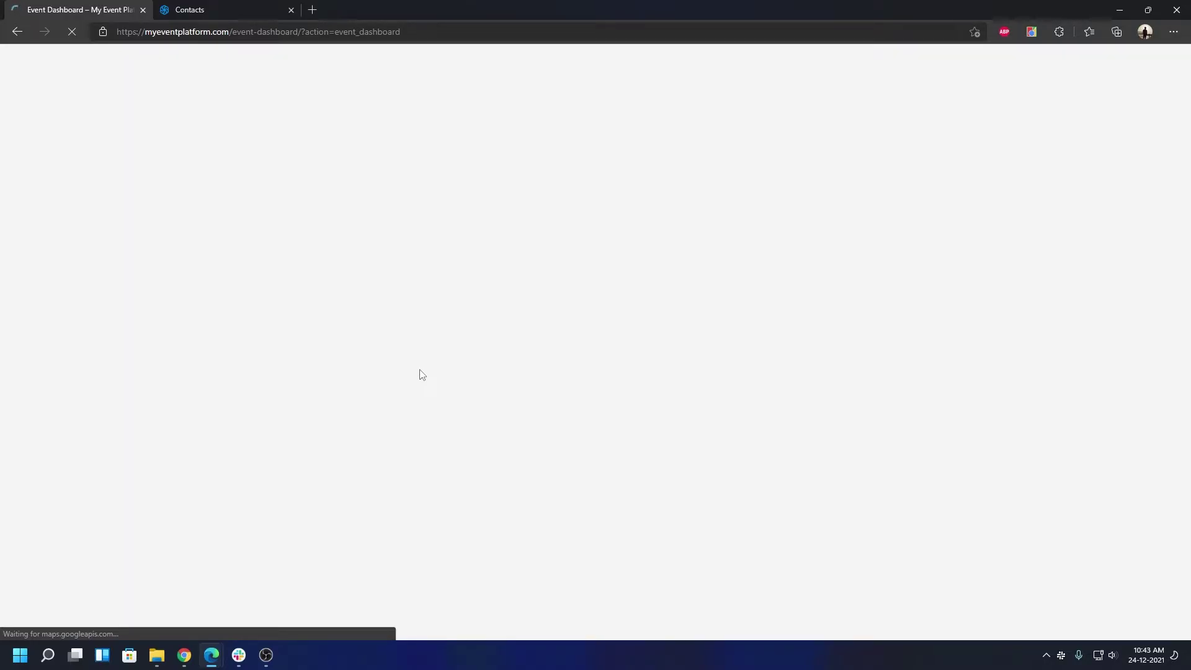
Scroll through the events list, then view Sendinblue Contacts showing the empty Event 2 list
{"action": "scroll", "coordinate": [510, 392], "scroll_direction": "down", "scroll_amount": 2}
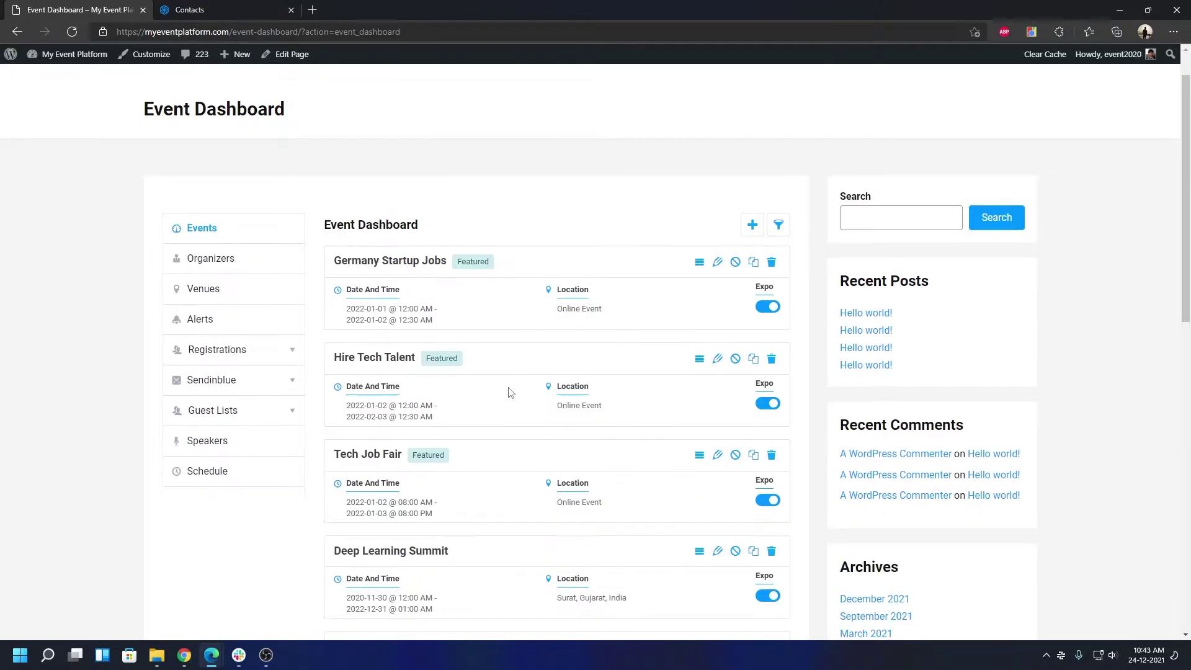
{"action": "scroll", "coordinate": [510, 392], "scroll_direction": "down", "scroll_amount": 2}
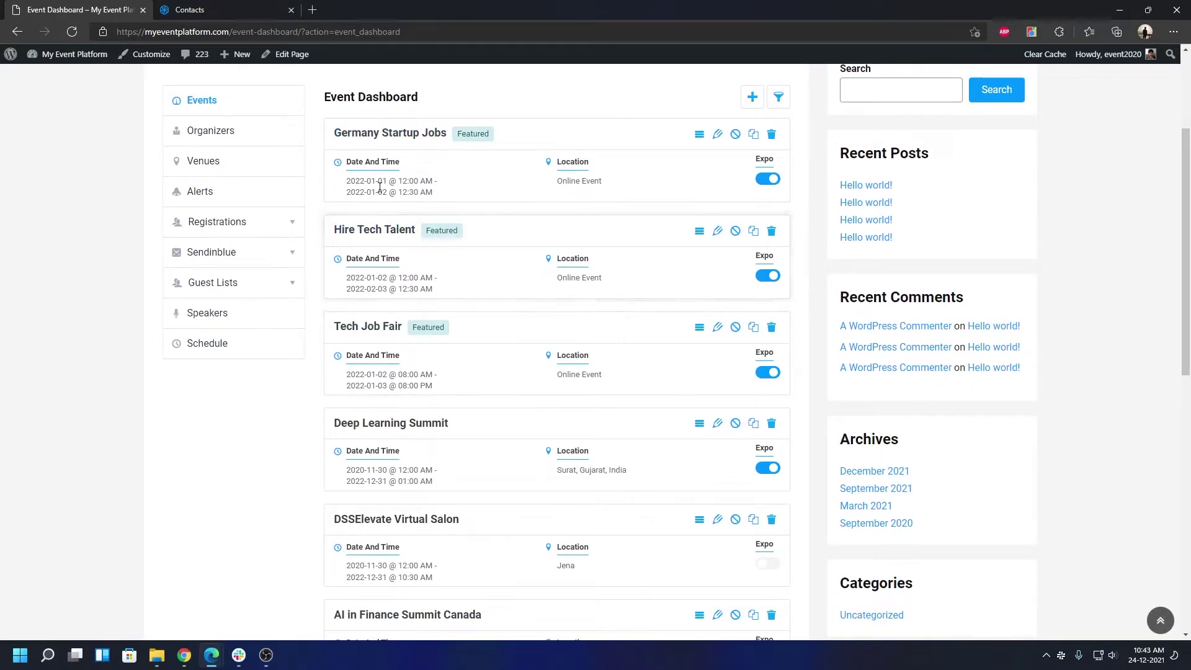
{"action": "left_click", "coordinate": [211, 14]}
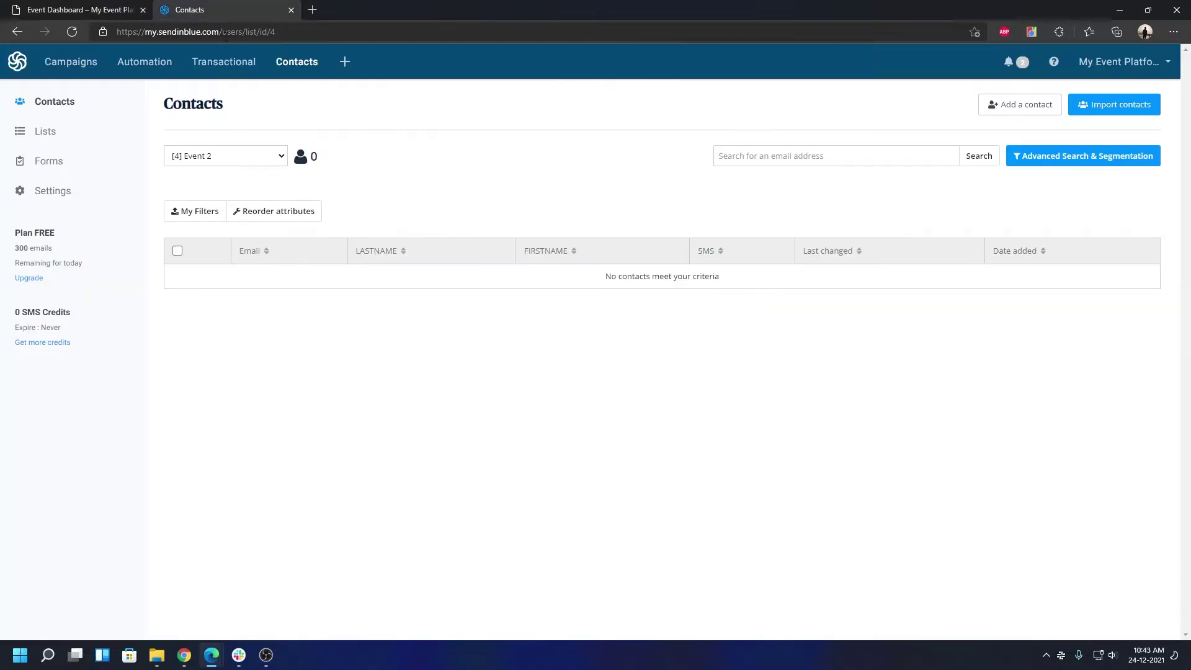
Confirm Event 2 has no contacts, view all lists, and start a new list
{"action": "left_click", "coordinate": [214, 160]}
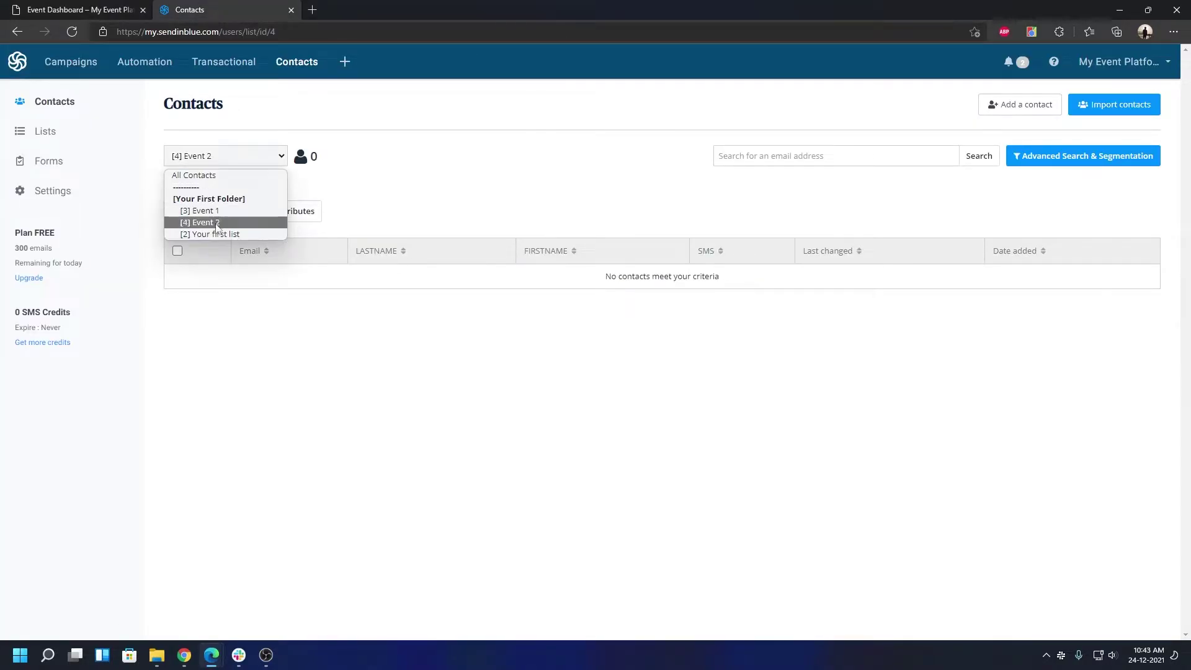
{"action": "left_click", "coordinate": [489, 204]}
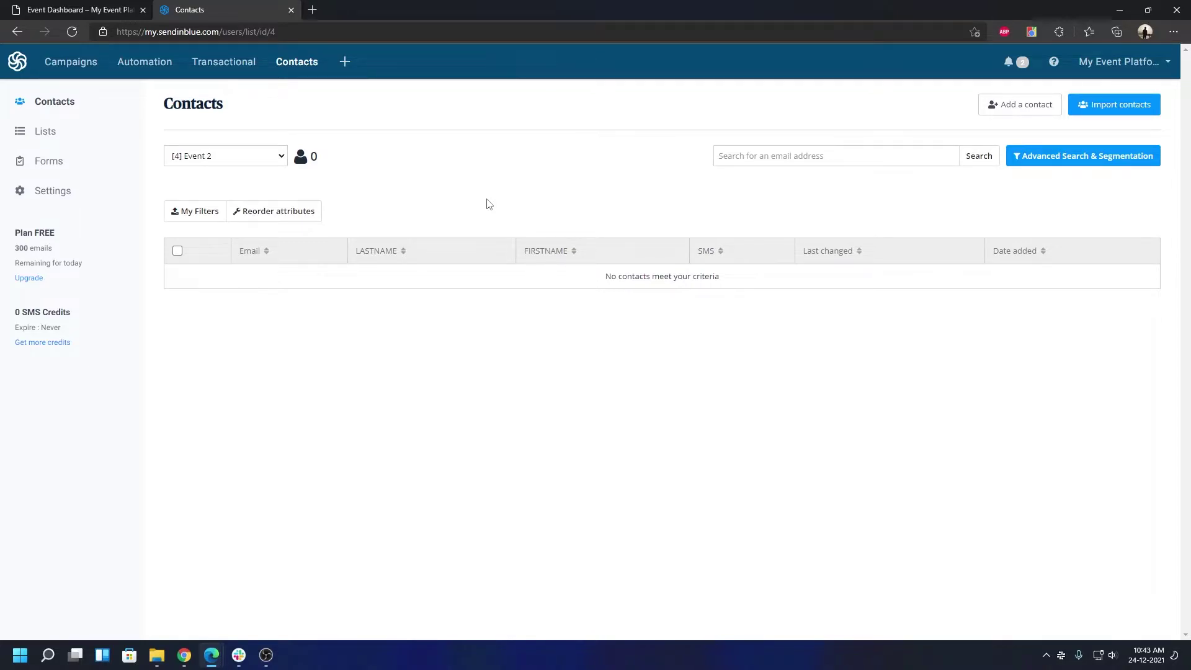
{"action": "left_click", "coordinate": [29, 138]}
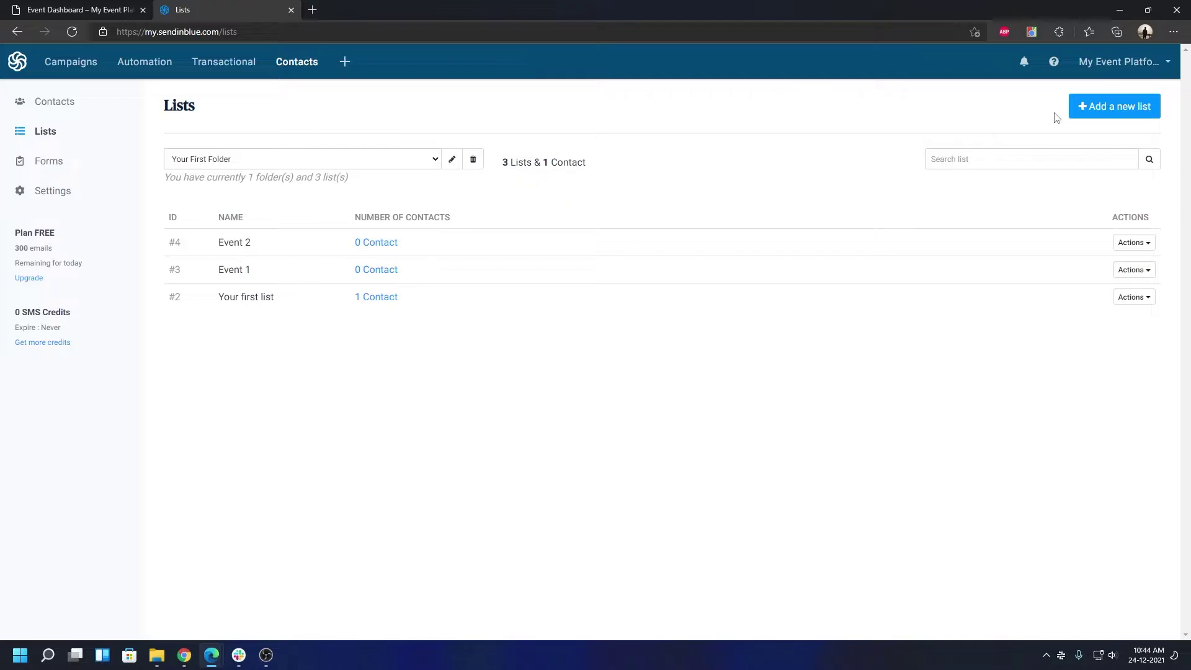
{"action": "left_click", "coordinate": [1142, 109]}
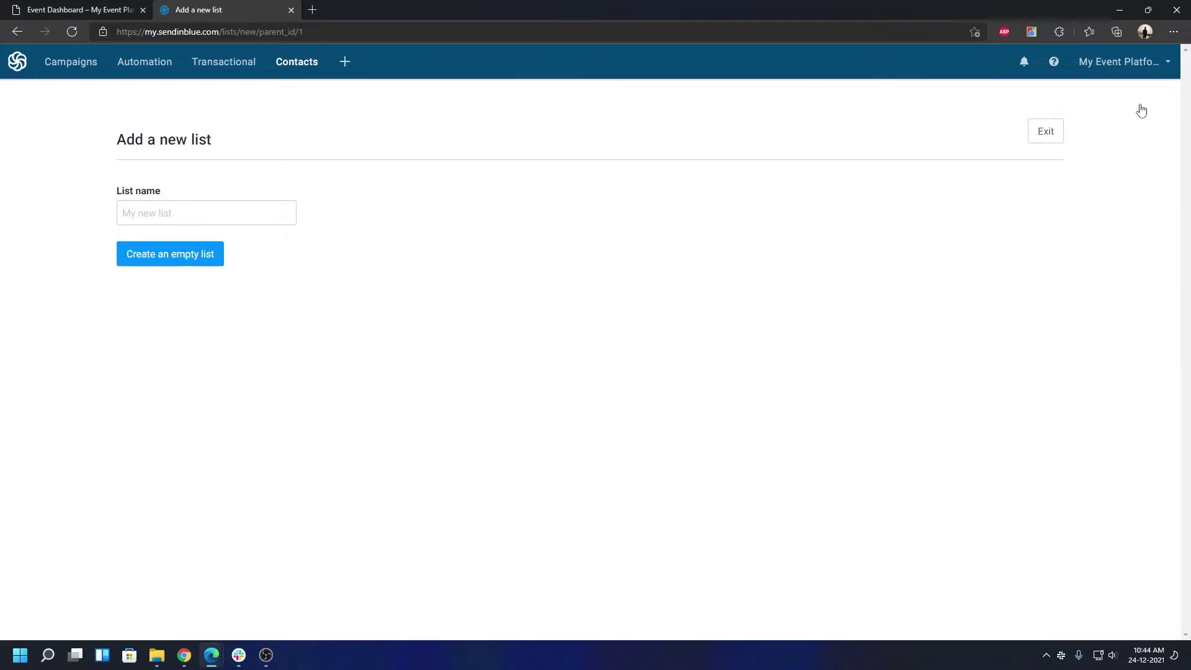
Create an empty Sendinblue list named 'Event 3'
{"action": "left_click", "coordinate": [272, 216]}
{"action": "type", "text": "Event"}
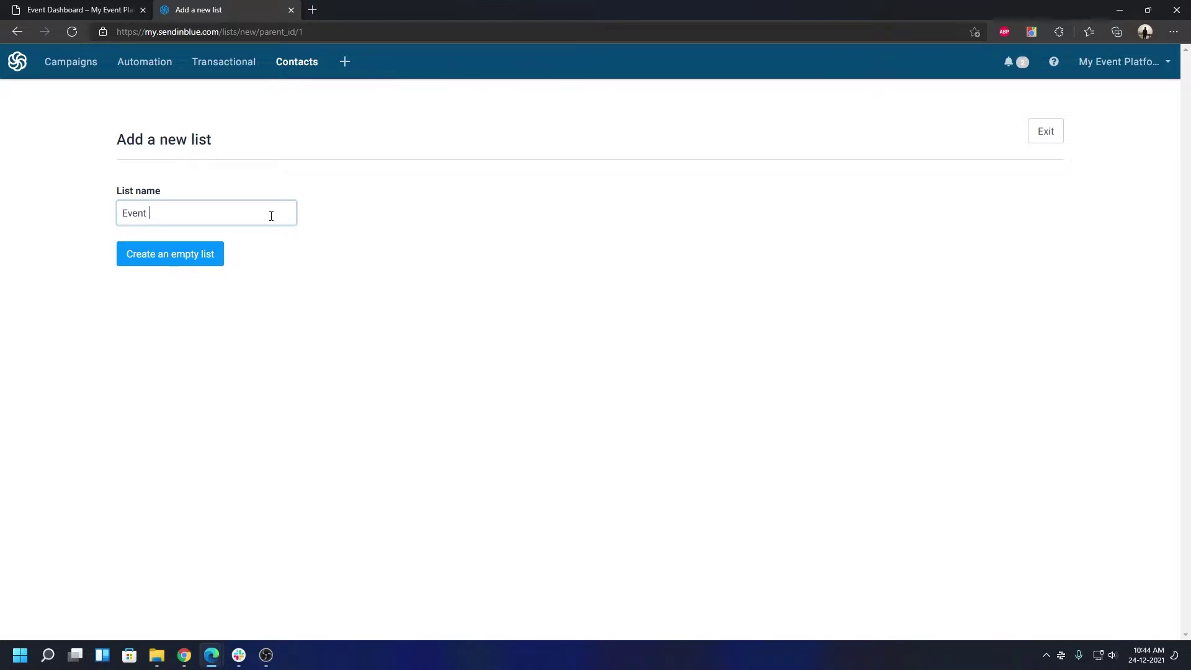
{"action": "type", "text": " three"}
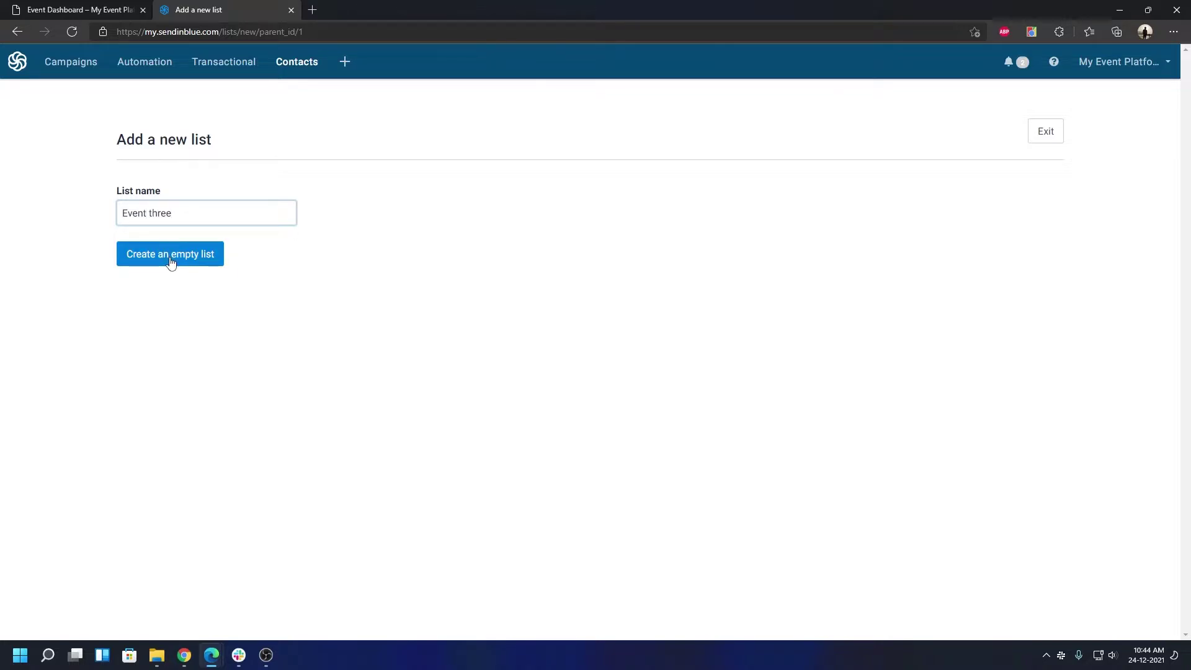
{"action": "key", "text": "BackSpace"}
{"action": "key", "text": "BackSpace"}
{"action": "key", "text": "BackSpace"}
{"action": "key", "text": "BackSpace"}
{"action": "key", "text": "BackSpace"}
{"action": "type", "text": "3"}
{"action": "left_click", "coordinate": [171, 262]}
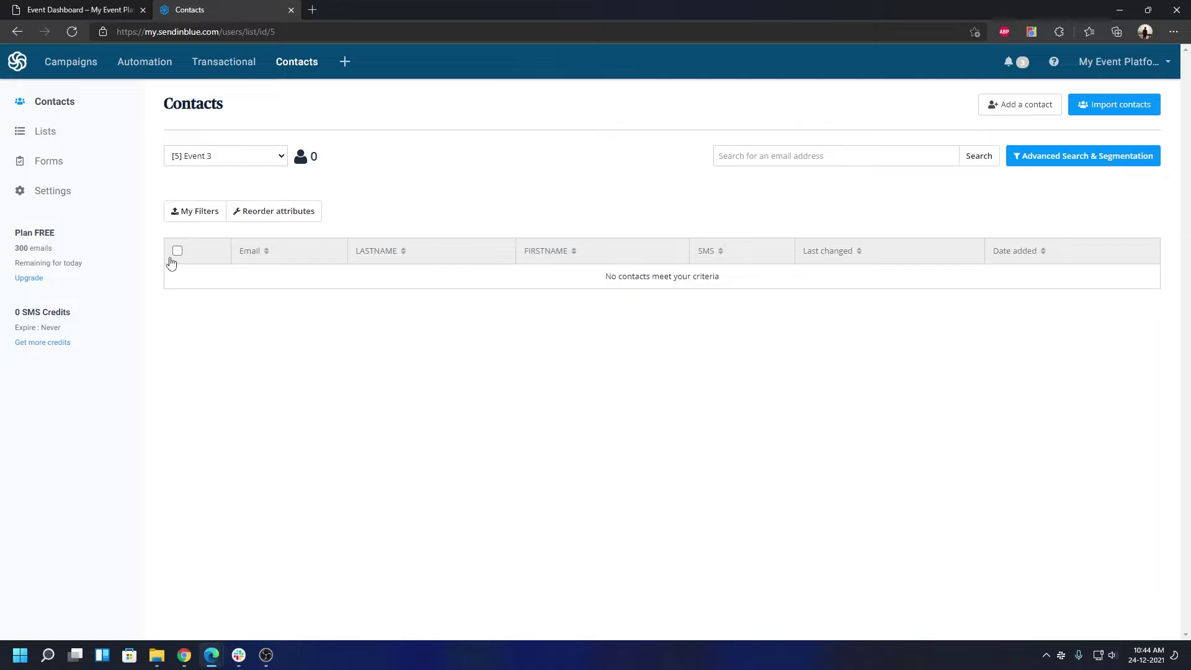
Check the contact list choices, then return to the Event Dashboard
{"action": "left_click", "coordinate": [243, 164]}
{"action": "left_click", "coordinate": [476, 177]}
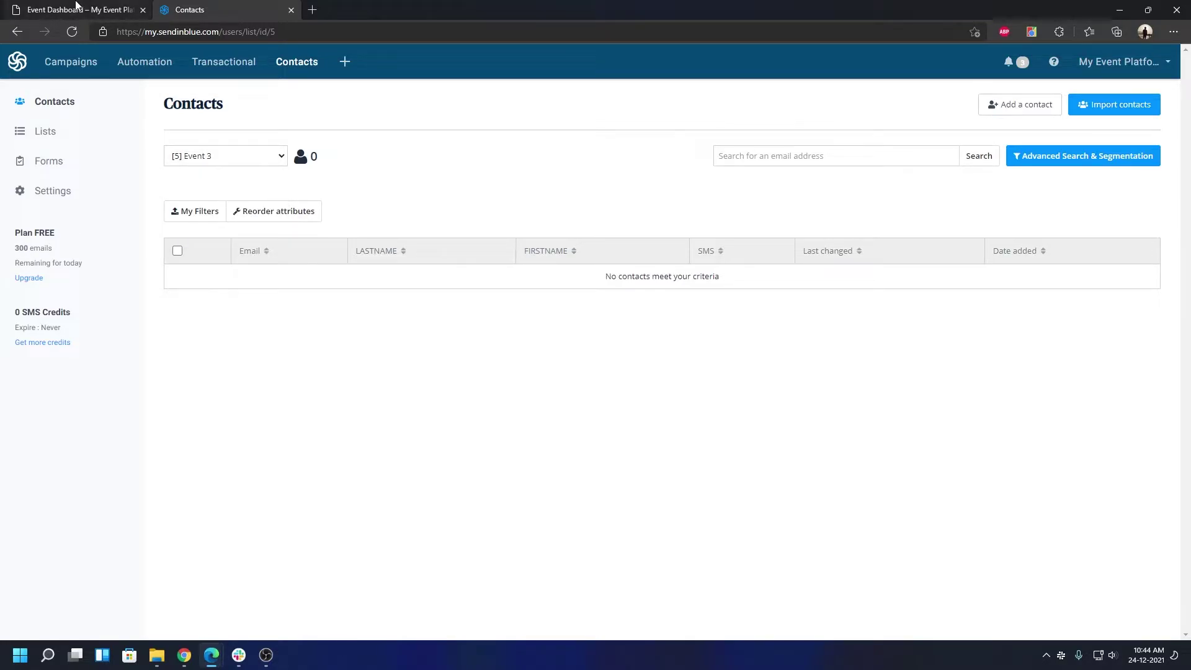
{"action": "left_click", "coordinate": [76, 8]}
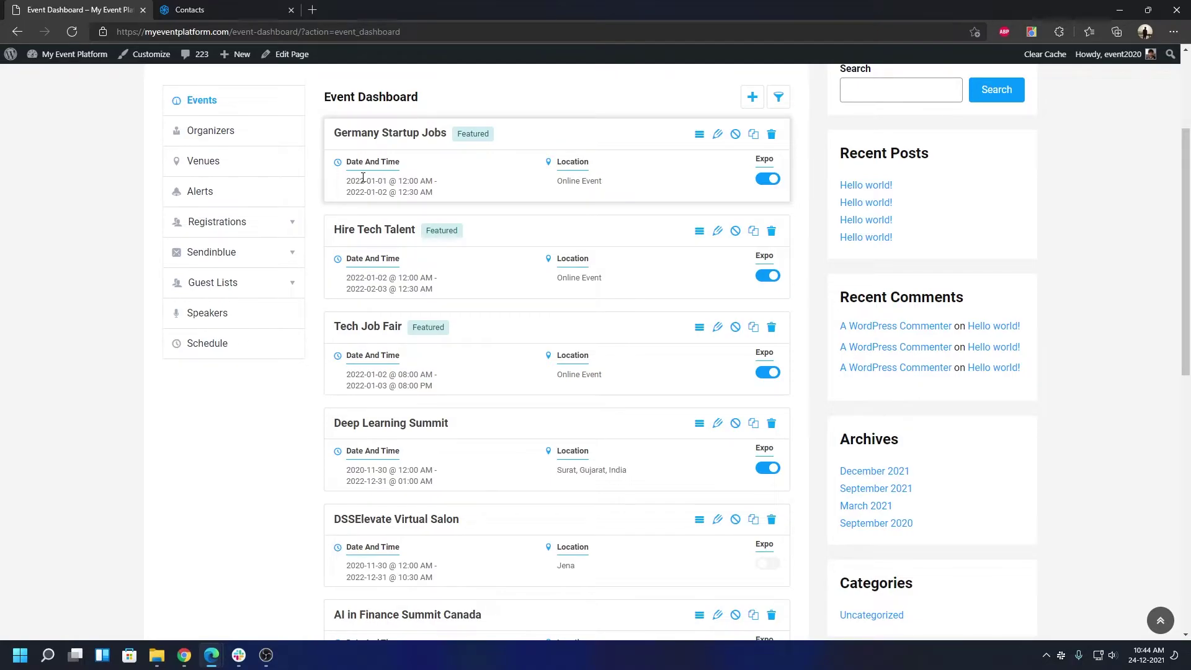
Show the Germany Startup Jobs event details, with Sendinblue set to 'Disable for this event'
{"action": "left_click", "coordinate": [699, 135]}
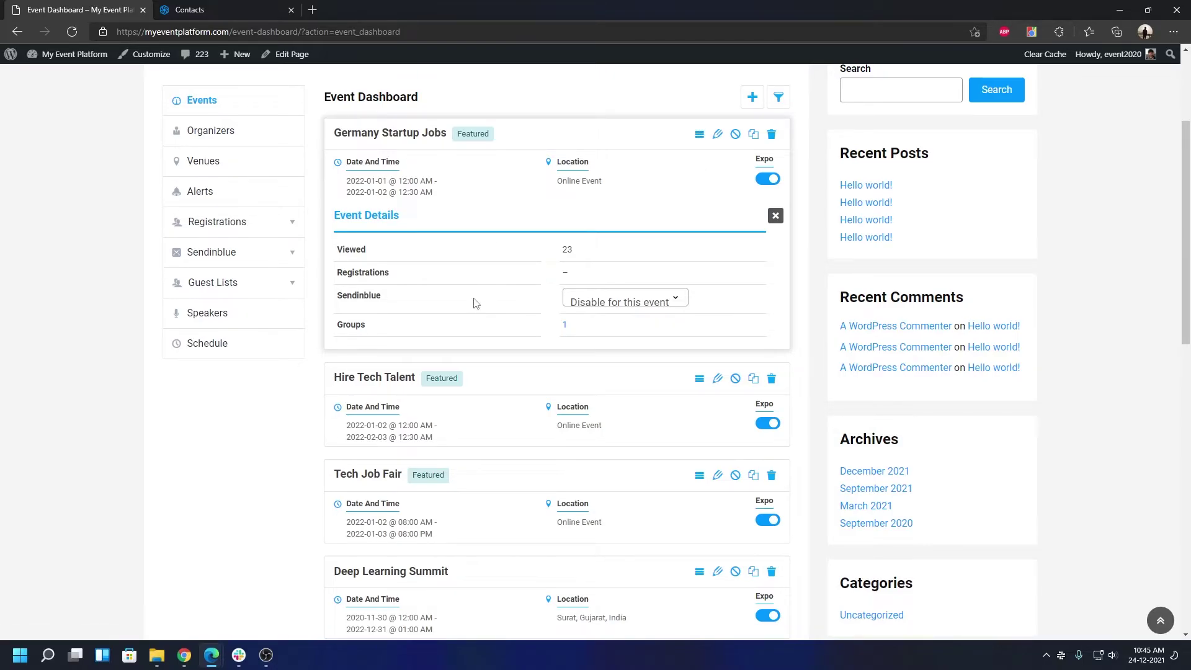
Compare available lists with Sendinblue and link Germany Startup Jobs to 'Event 1'
{"action": "left_click", "coordinate": [628, 302]}
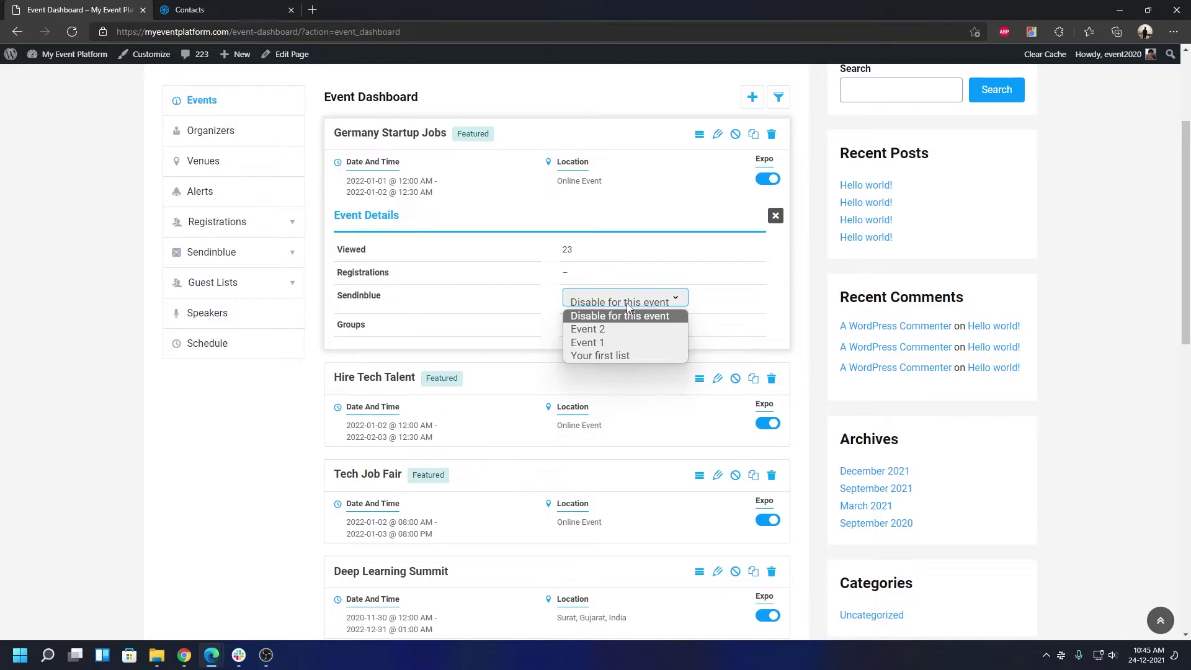
{"action": "left_click", "coordinate": [177, 9]}
{"action": "left_click", "coordinate": [260, 159]}
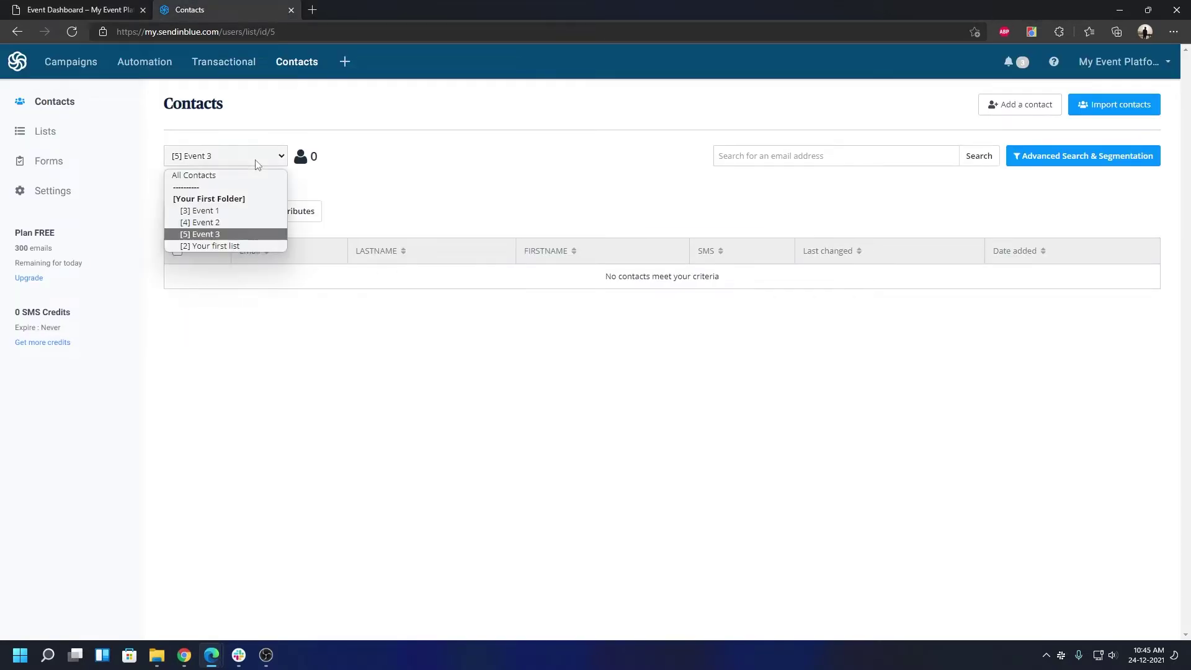
{"action": "left_click", "coordinate": [99, 10]}
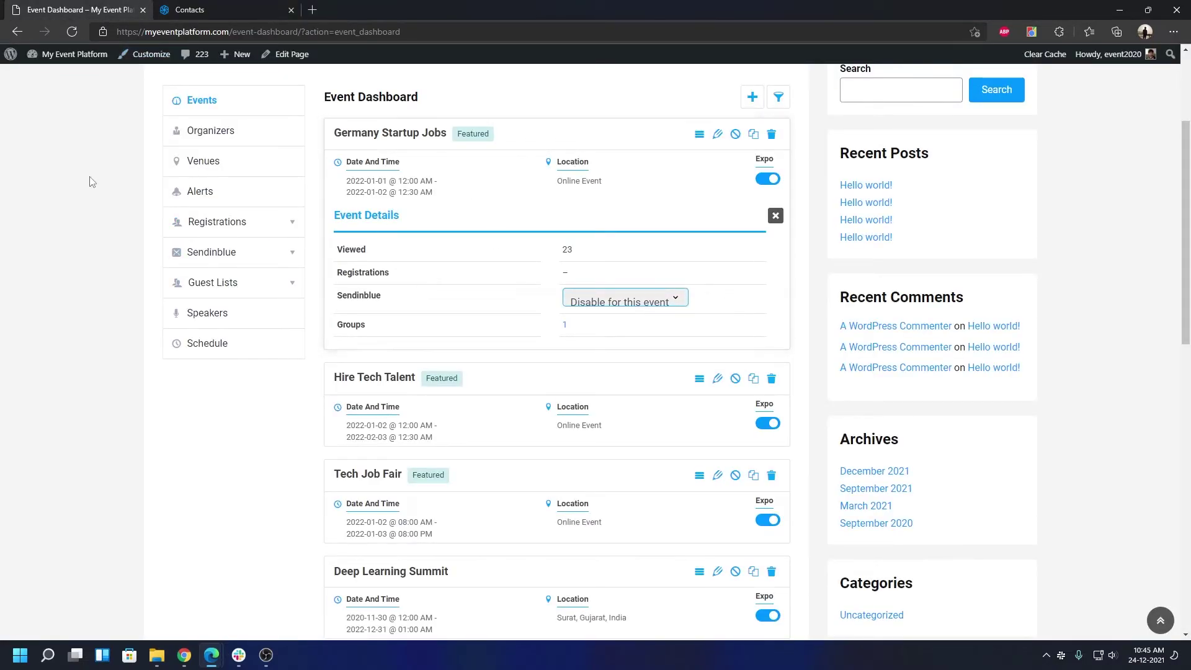
{"action": "left_click", "coordinate": [672, 299]}
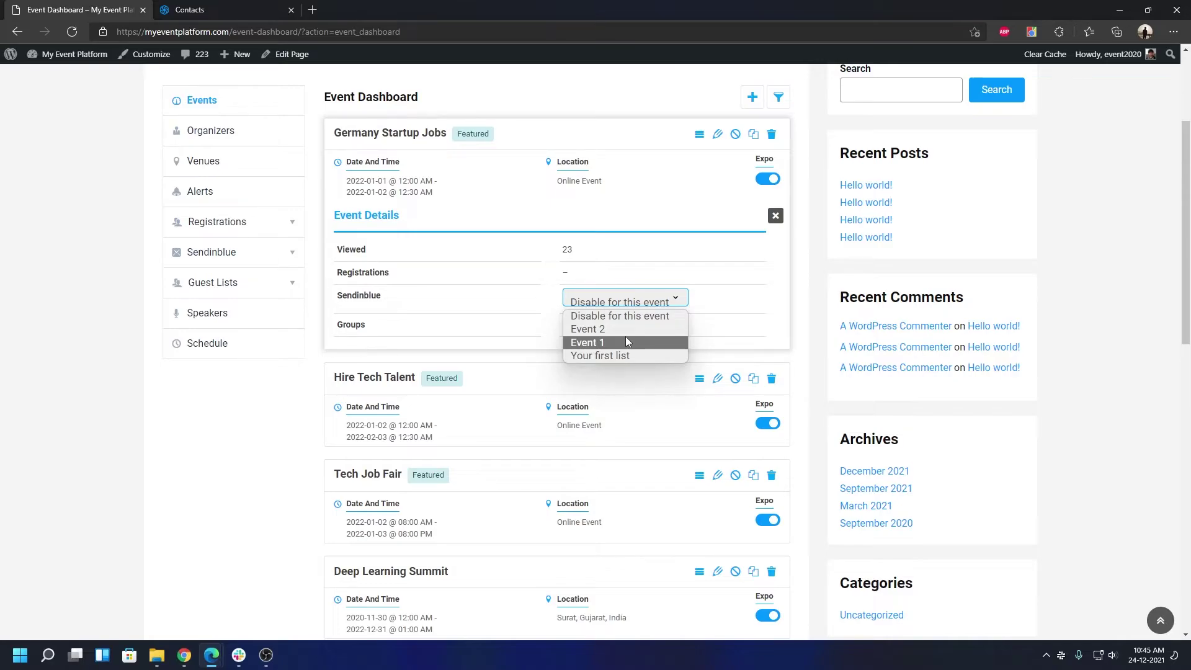
{"action": "left_click", "coordinate": [587, 343]}
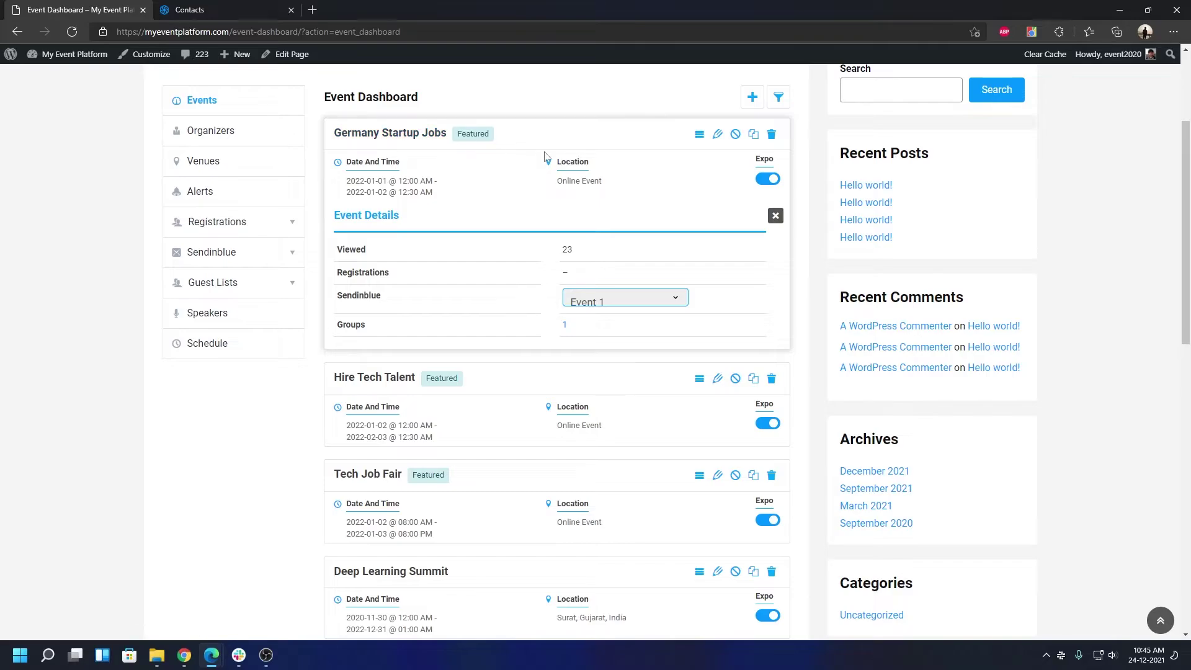
Link the Hire Tech Talent event to the 'Event 2' list
{"action": "left_click", "coordinate": [701, 380]}
{"action": "scroll", "coordinate": [633, 542], "scroll_direction": "down", "scroll_amount": 2}
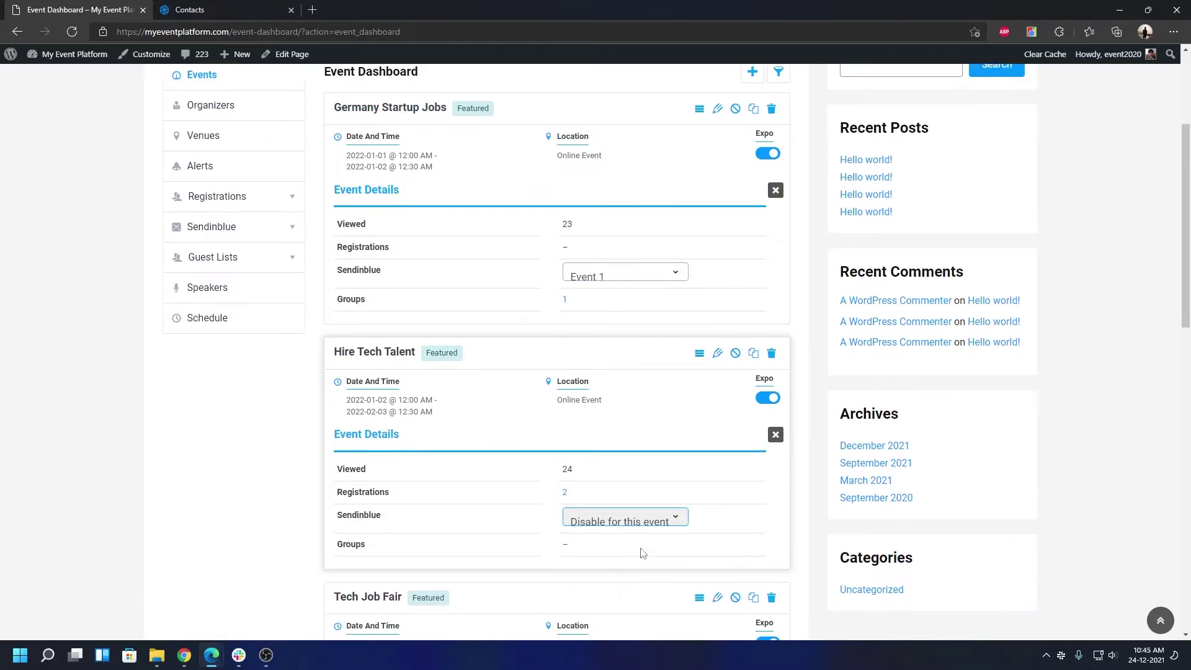
{"action": "left_click", "coordinate": [604, 466]}
{"action": "left_click", "coordinate": [600, 494]}
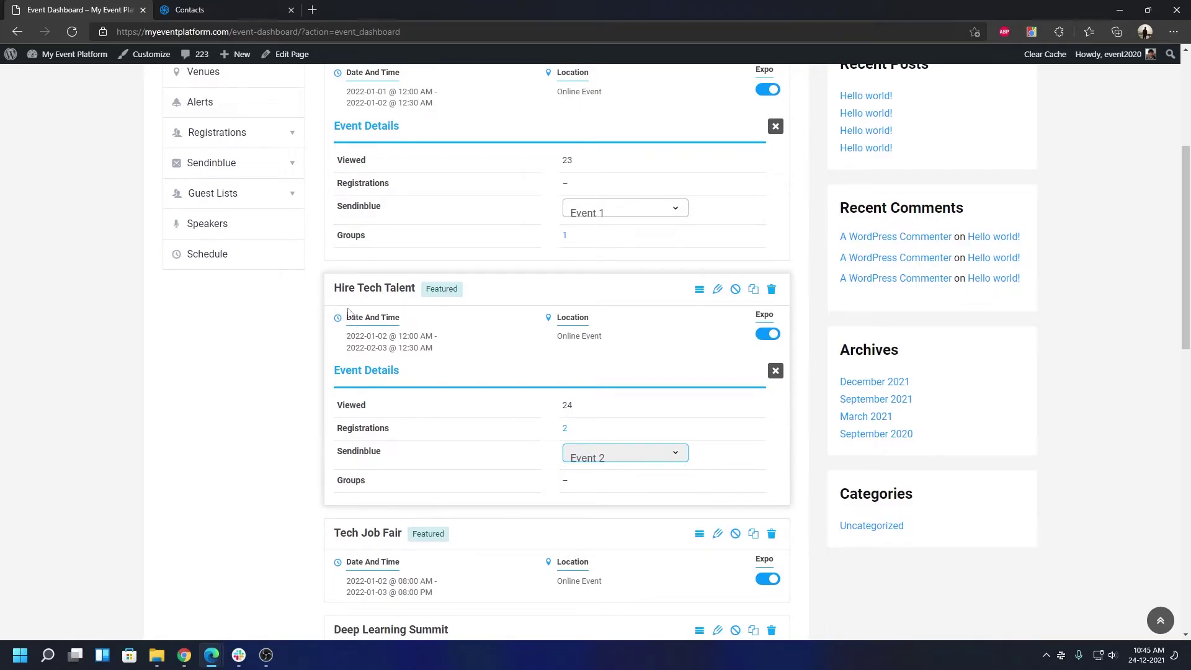
Link the Tech Job Fair event to 'Your first list'
{"action": "scroll", "coordinate": [639, 504], "scroll_direction": "down", "scroll_amount": 3}
{"action": "left_click", "coordinate": [698, 354]}
{"action": "left_click", "coordinate": [626, 519]}
{"action": "left_click", "coordinate": [608, 575]}
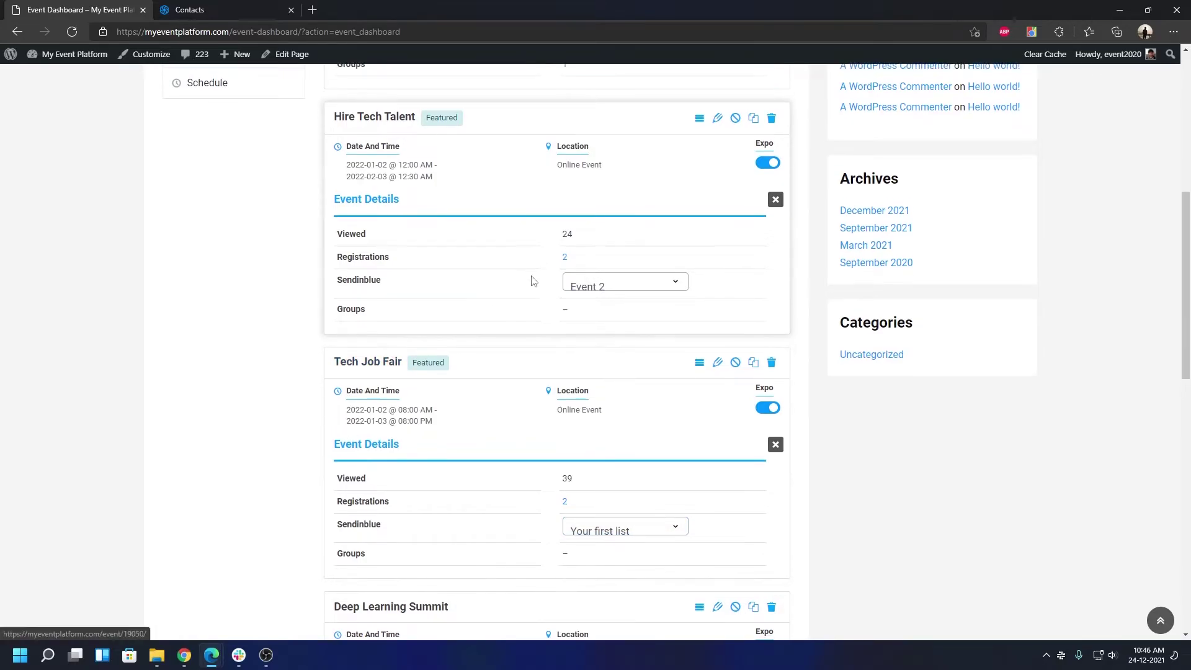
Verify Germany Startup Jobs stays on 'Event 1' and review the event list
{"action": "scroll", "coordinate": [532, 280], "scroll_direction": "up", "scroll_amount": 5}
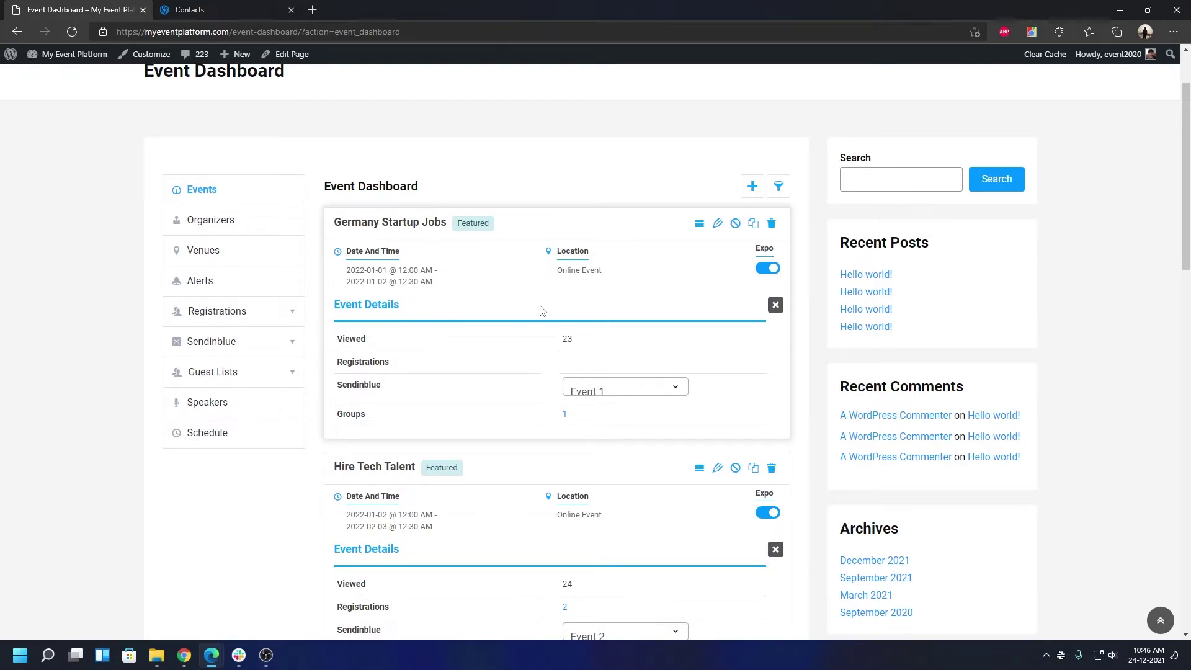
{"action": "left_click", "coordinate": [618, 387]}
{"action": "left_click", "coordinate": [615, 434]}
{"action": "scroll", "coordinate": [616, 438], "scroll_direction": "down", "scroll_amount": 4}
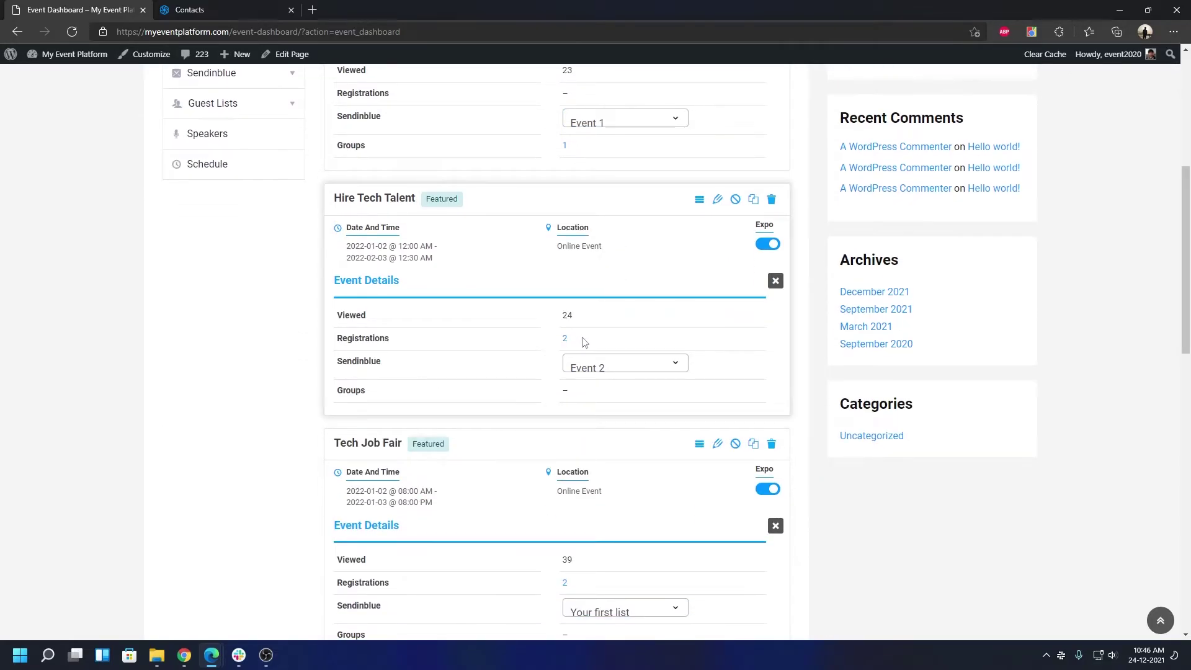
{"action": "scroll", "coordinate": [492, 575], "scroll_direction": "down", "scroll_amount": 1}
{"action": "scroll", "coordinate": [492, 575], "scroll_direction": "down", "scroll_amount": 2}
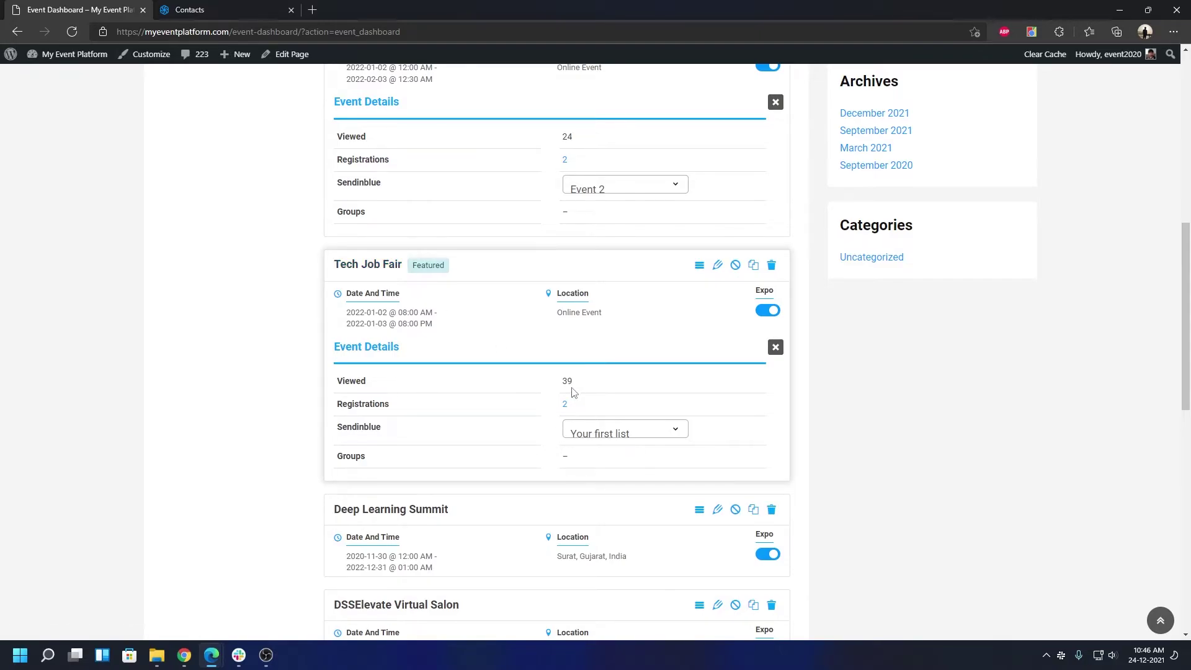
{"action": "scroll", "coordinate": [575, 392], "scroll_direction": "up", "scroll_amount": 7}
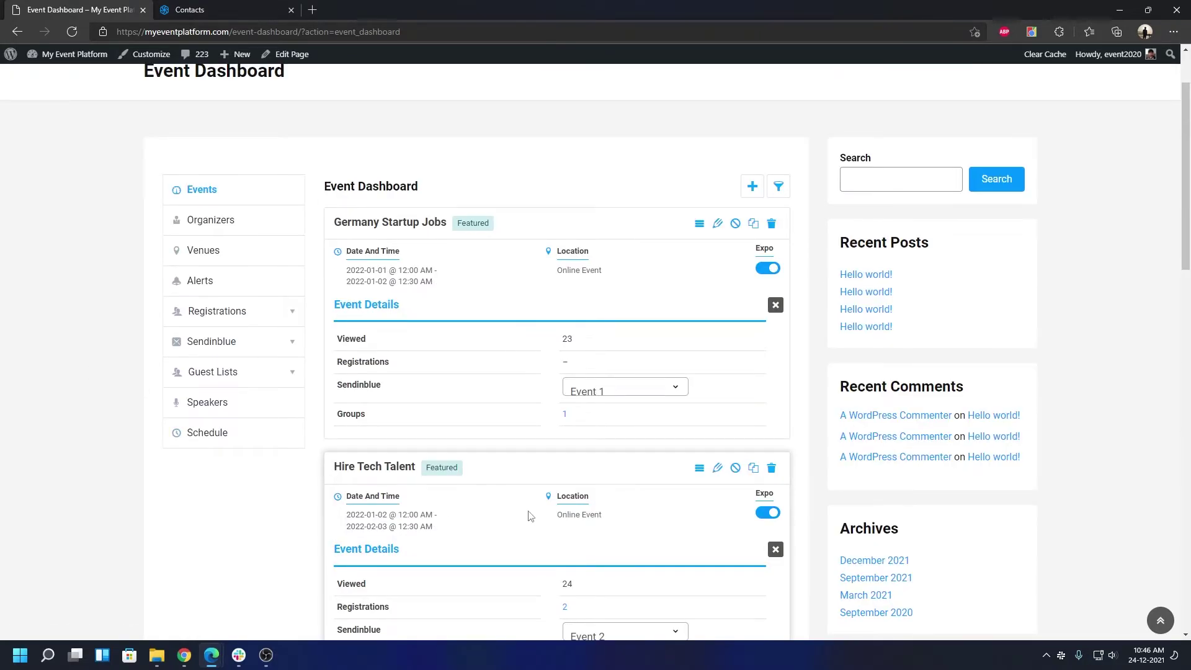
{"action": "scroll", "coordinate": [519, 497], "scroll_direction": "down", "scroll_amount": 3}
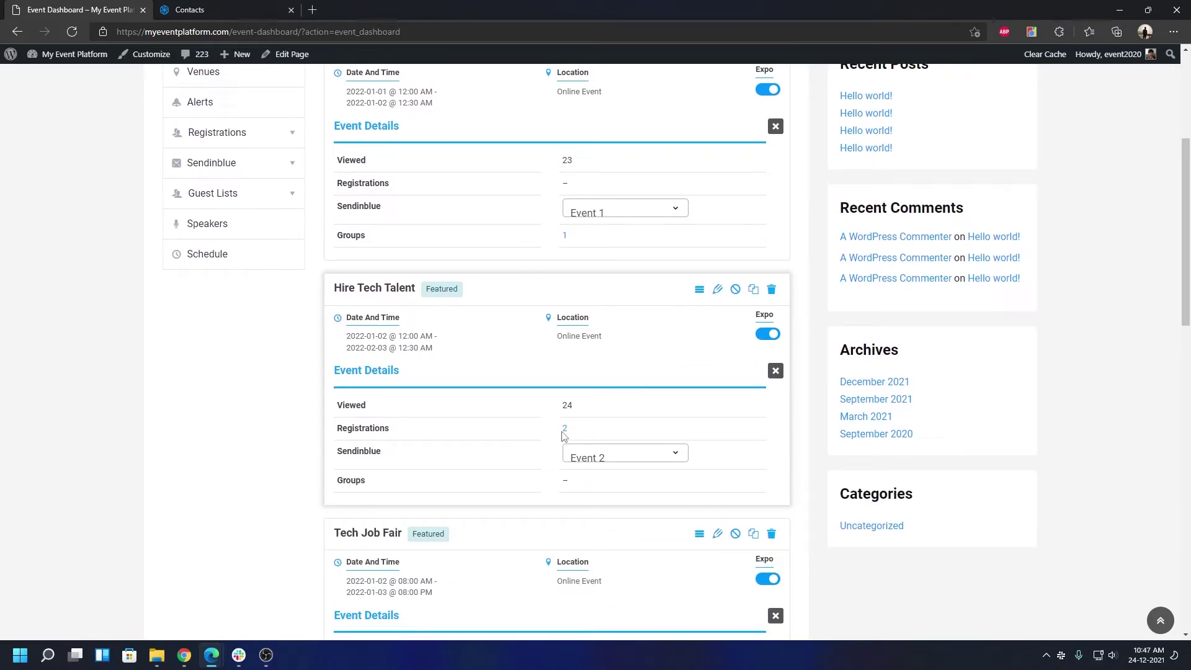
Open the Hire Tech Talent event page in a new tab
{"action": "right_click", "coordinate": [381, 289]}
{"action": "left_click", "coordinate": [399, 300]}
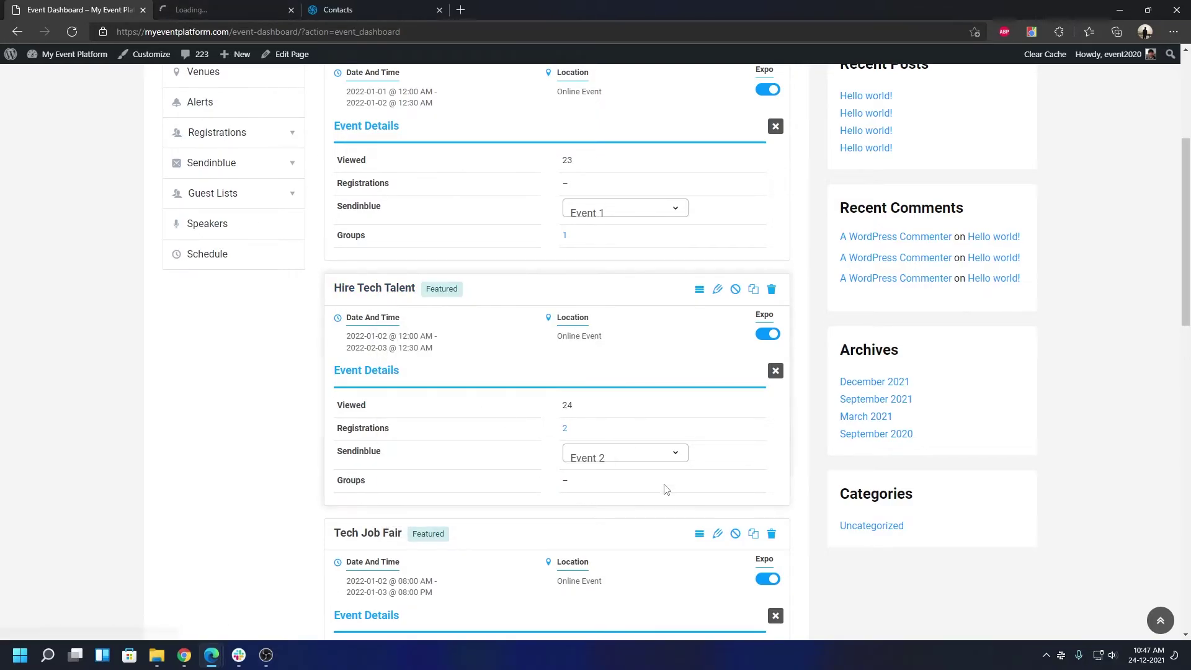
{"action": "scroll", "coordinate": [481, 407], "scroll_direction": "down", "scroll_amount": 1}
{"action": "scroll", "coordinate": [482, 407], "scroll_direction": "up", "scroll_amount": 3}
{"action": "scroll", "coordinate": [482, 412], "scroll_direction": "down", "scroll_amount": 1}
{"action": "scroll", "coordinate": [483, 411], "scroll_direction": "down", "scroll_amount": 2}
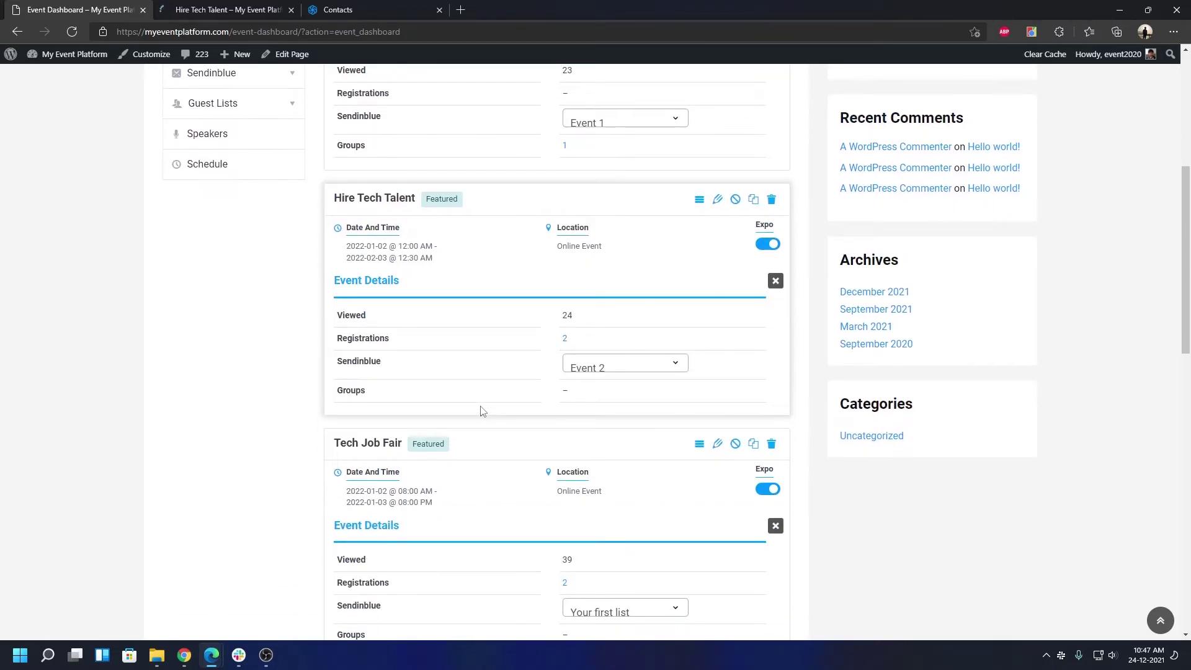
{"action": "scroll", "coordinate": [482, 411], "scroll_direction": "up", "scroll_amount": 4}
Open the Germany Startup Jobs page in a new tab, then return to Sendinblue Contacts
{"action": "right_click", "coordinate": [361, 224]}
{"action": "left_click", "coordinate": [373, 229]}
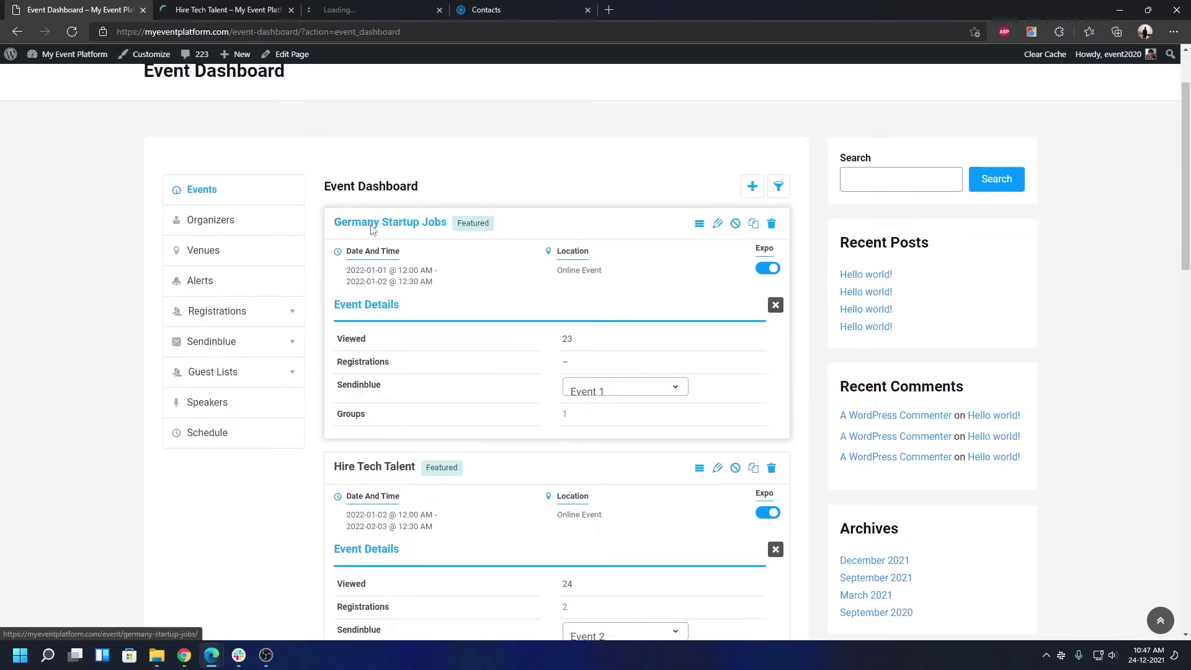
{"action": "left_click", "coordinate": [353, 9]}
{"action": "left_click", "coordinate": [485, 10]}
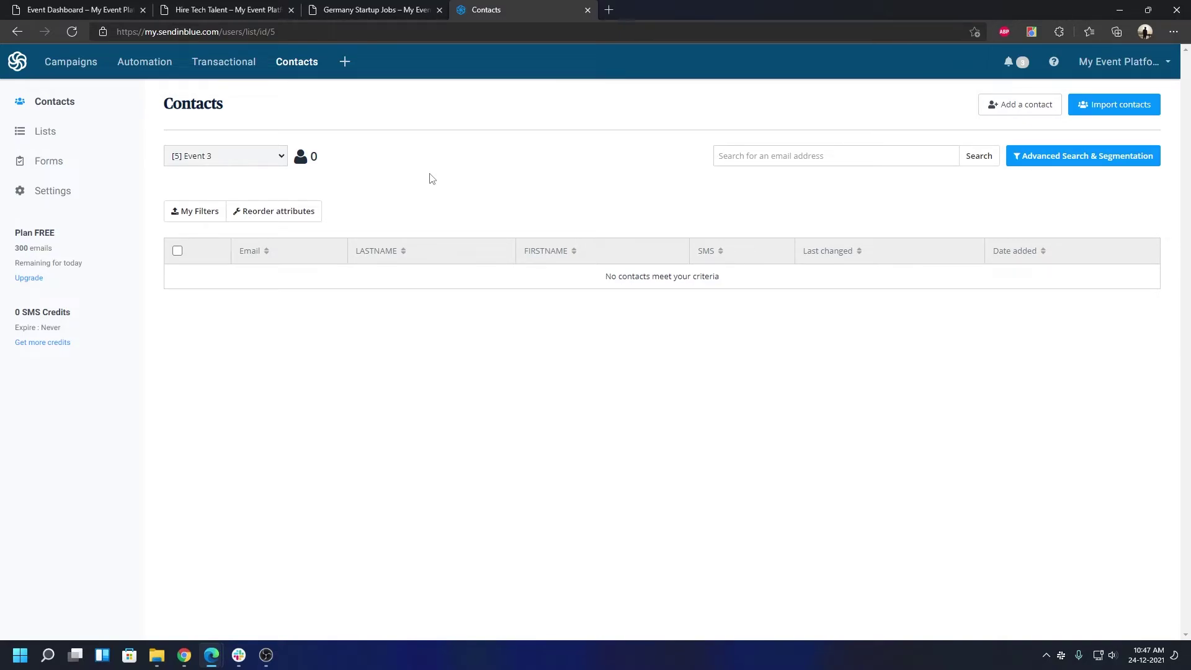
Bring up the registration form on the Germany Startup Jobs event page
{"action": "left_click", "coordinate": [380, 9]}
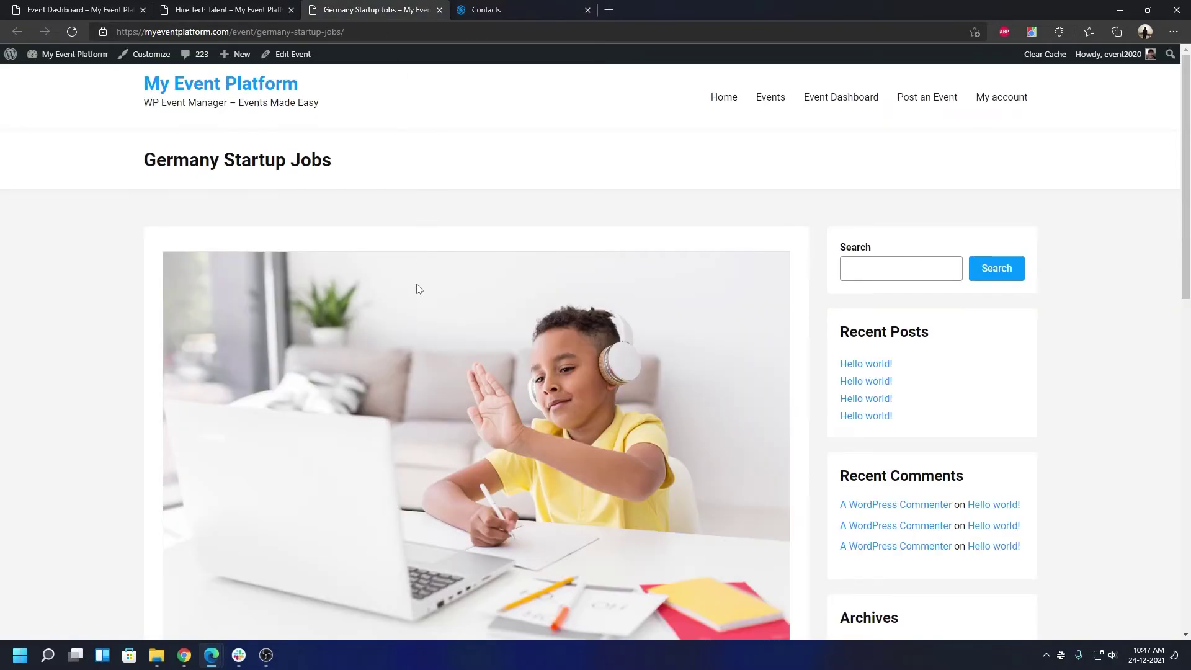
{"action": "scroll", "coordinate": [418, 295], "scroll_direction": "down", "scroll_amount": 5}
{"action": "scroll", "coordinate": [420, 299], "scroll_direction": "down", "scroll_amount": 2}
{"action": "scroll", "coordinate": [434, 292], "scroll_direction": "up", "scroll_amount": 2}
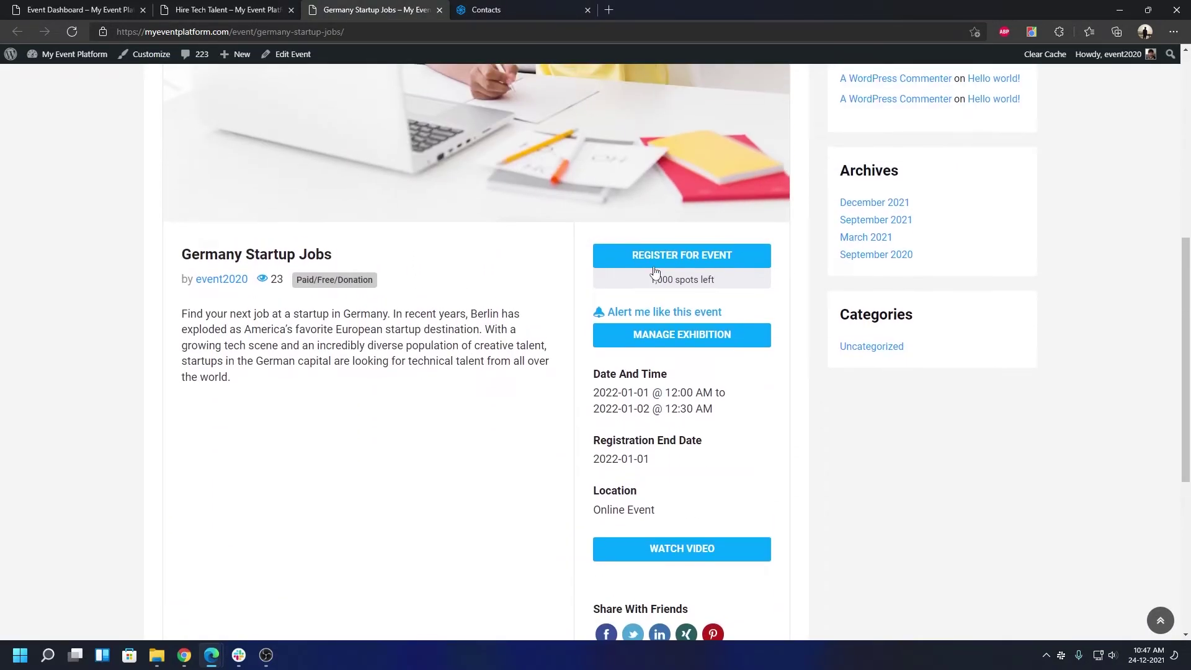
{"action": "left_click", "coordinate": [656, 270]}
Enter the attendee's name and replace the prefilled e-mail, then send the registration
{"action": "left_click", "coordinate": [663, 312]}
{"action": "type", "text": "Sarath"}
{"action": "left_click", "coordinate": [677, 370]}
{"action": "key", "text": "ctrl+a"}
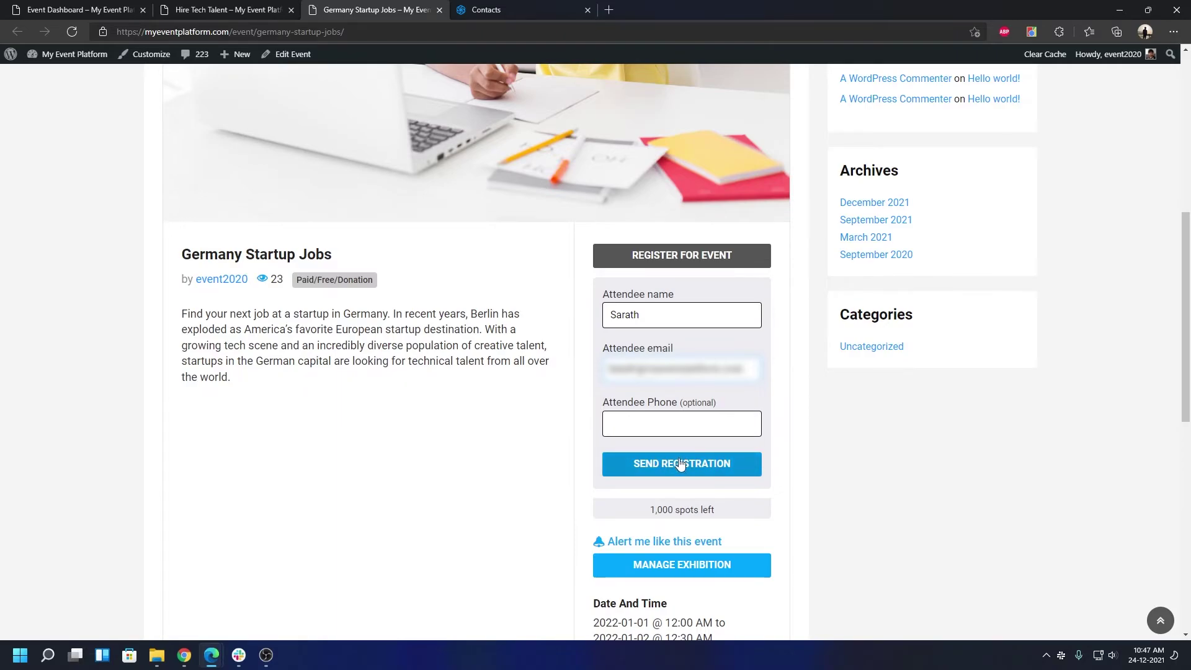
{"action": "key", "text": "ctrl+a"}
{"action": "left_click", "coordinate": [696, 404]}
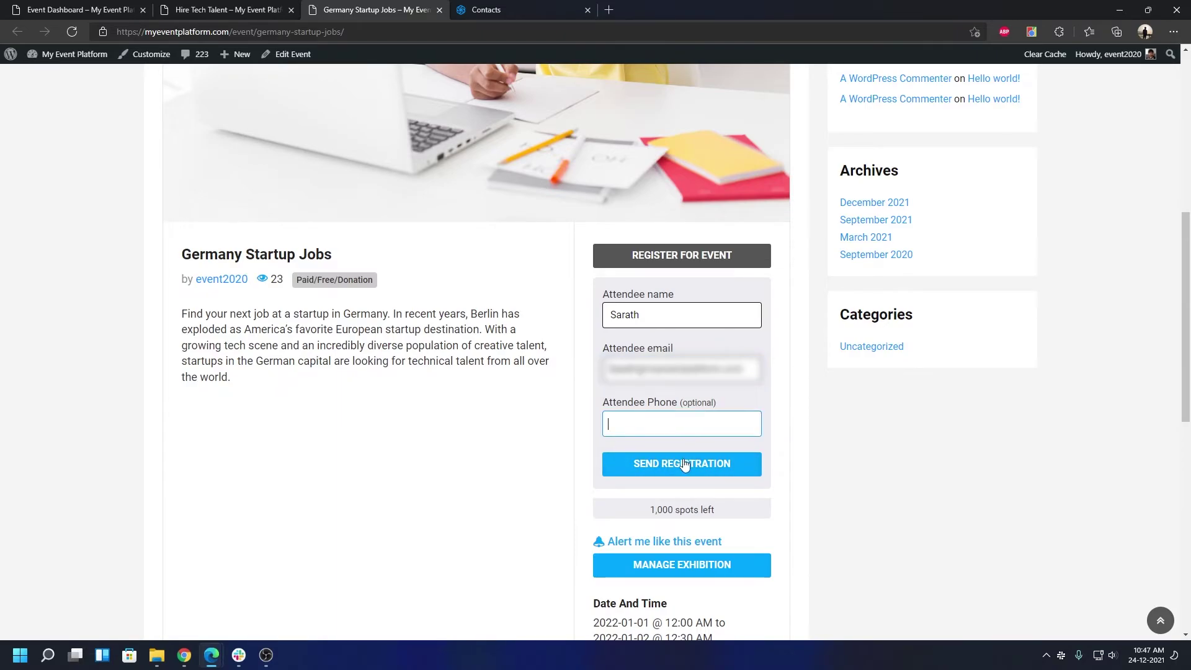
{"action": "left_click", "coordinate": [685, 469]}
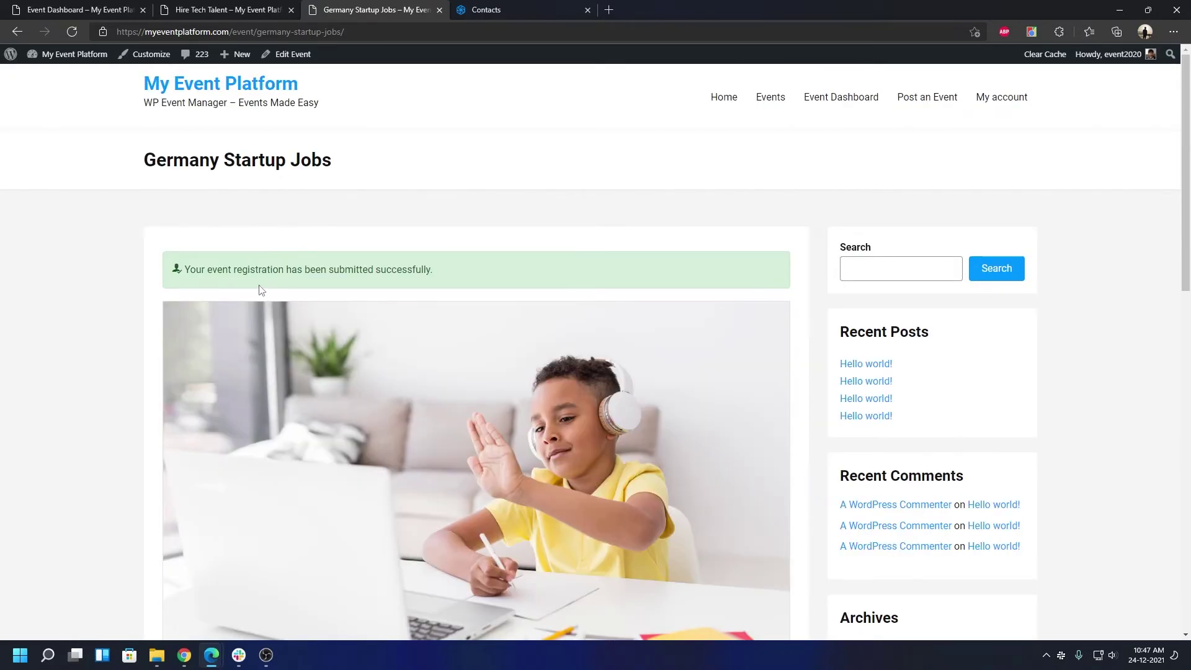
Register the attendee's name for Hire Tech Talent, then go back to Germany Startup Jobs
{"action": "left_click", "coordinate": [260, 7]}
{"action": "scroll", "coordinate": [404, 373], "scroll_direction": "down", "scroll_amount": 7}
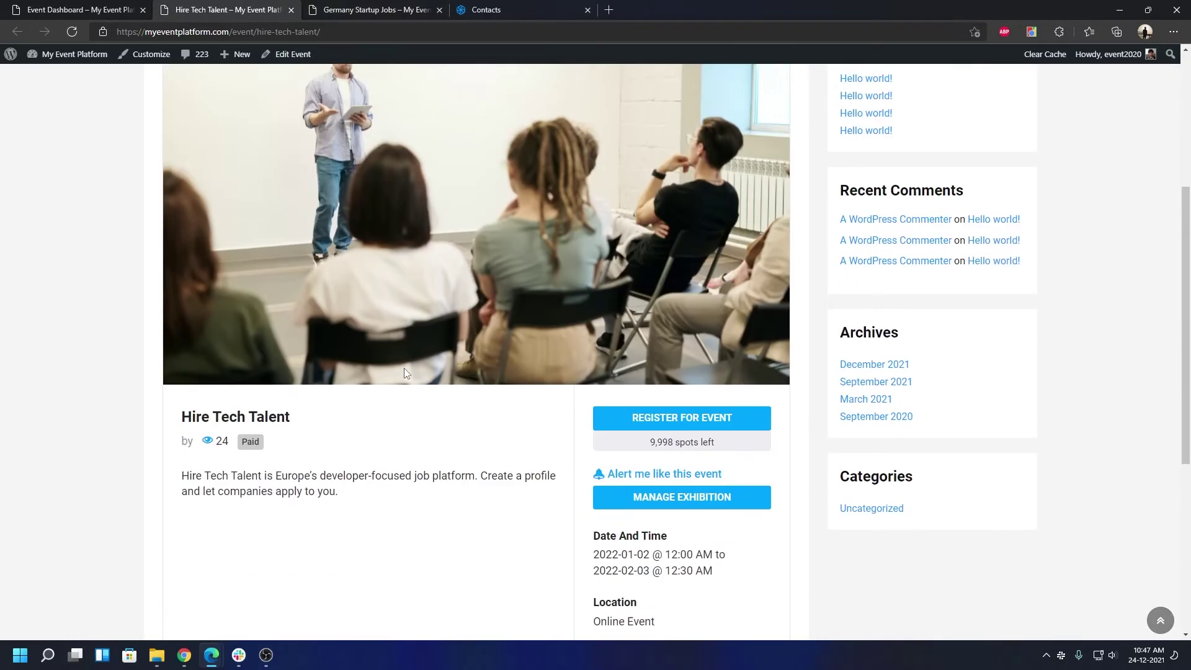
{"action": "left_click", "coordinate": [712, 268]}
{"action": "left_click", "coordinate": [661, 310]}
{"action": "type", "text": "Sarath"}
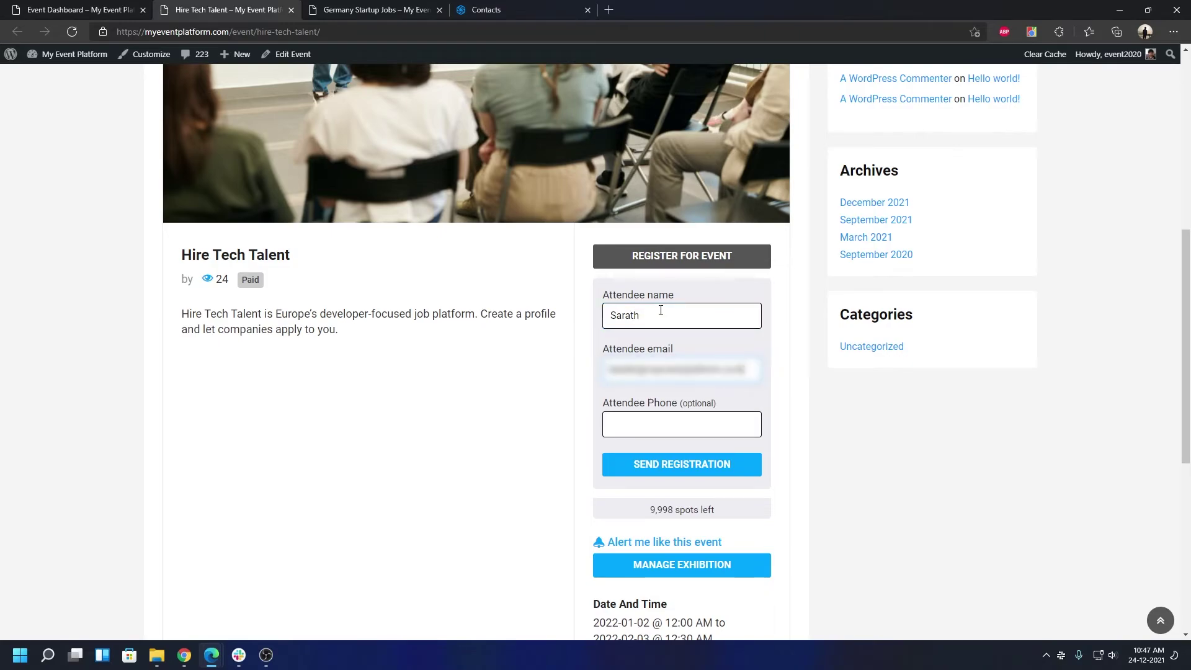
{"action": "left_click", "coordinate": [681, 471]}
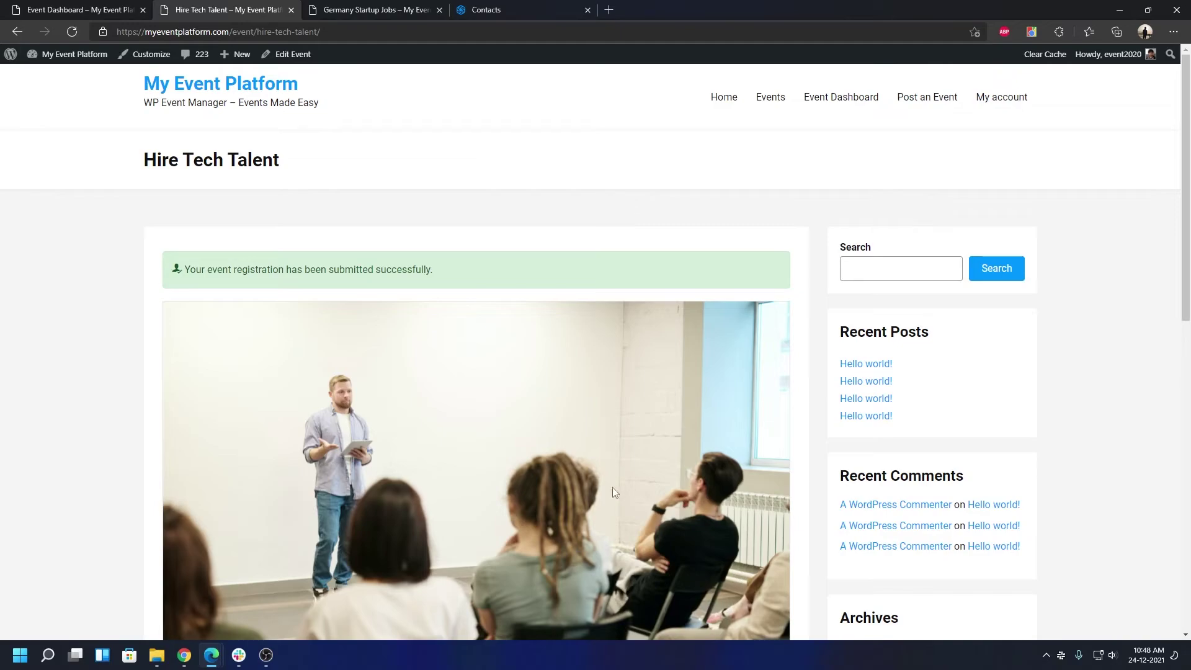
{"action": "left_click", "coordinate": [377, 10]}
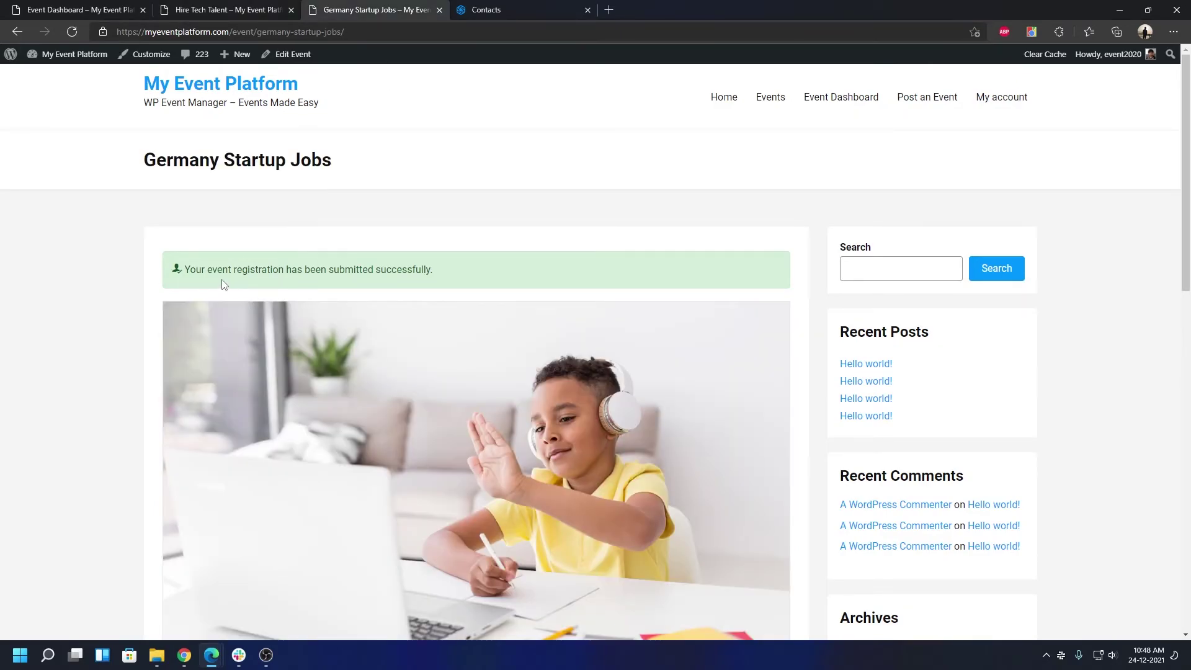
Confirm on the Event Dashboard that Germany Startup Jobs uses Event 1 and Hire Tech Talent uses Event 2
{"action": "left_click", "coordinate": [210, 10]}
{"action": "left_click", "coordinate": [81, 10]}
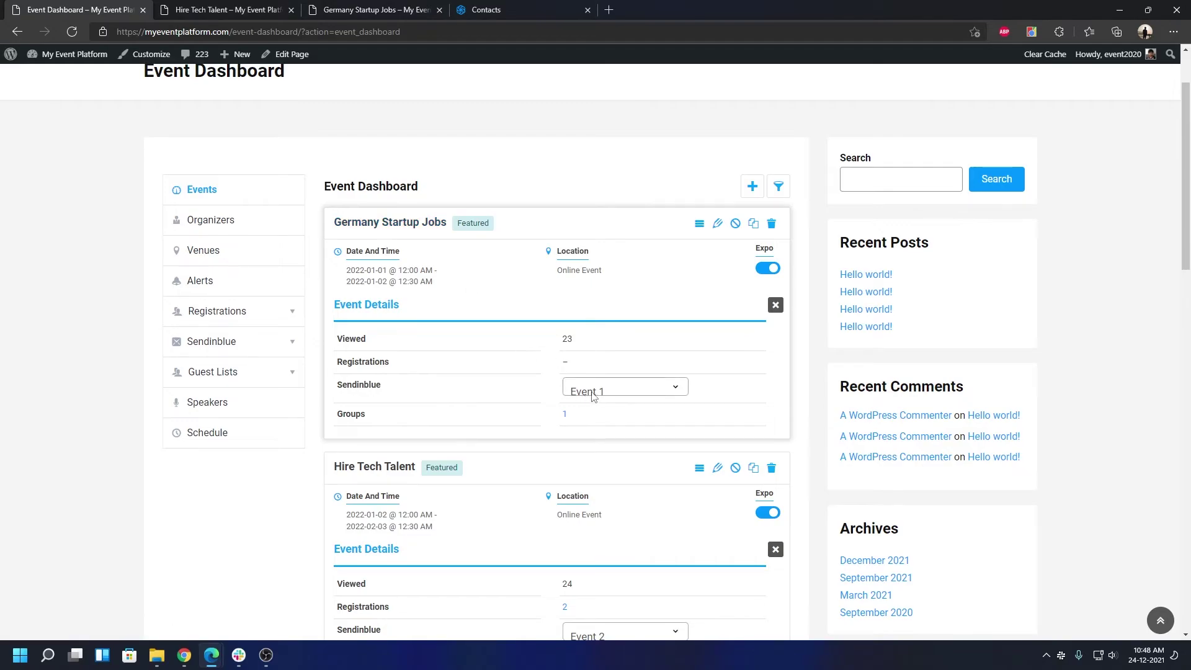
{"action": "scroll", "coordinate": [620, 435], "scroll_direction": "down", "scroll_amount": 4}
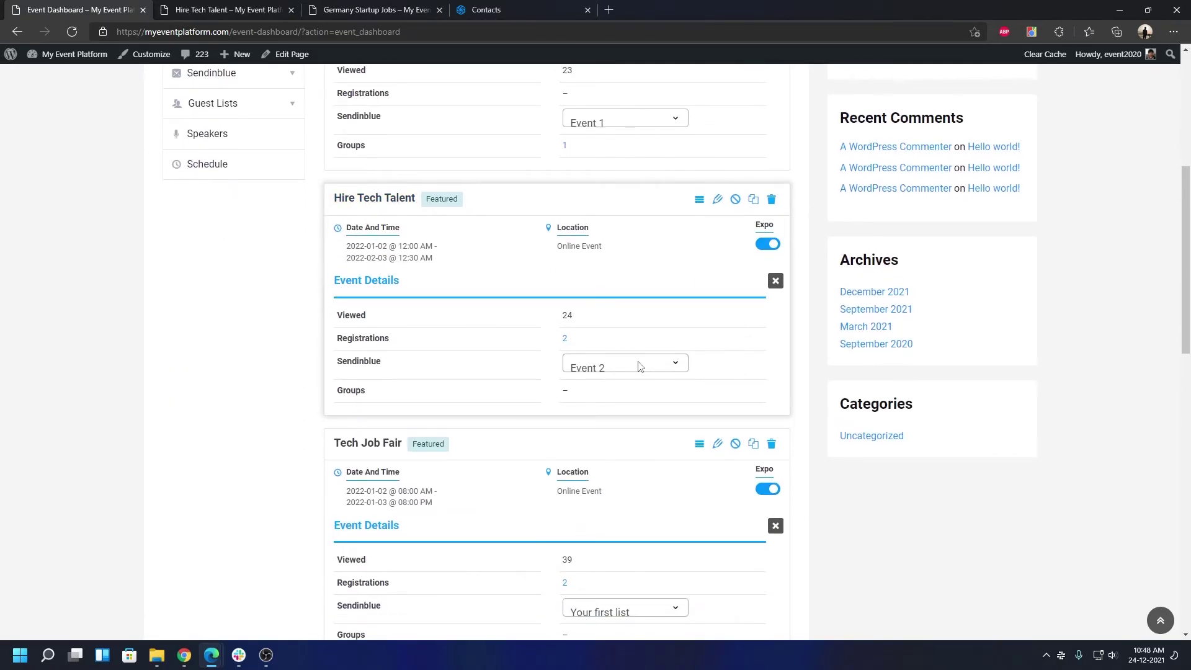
{"action": "left_click", "coordinate": [536, 8]}
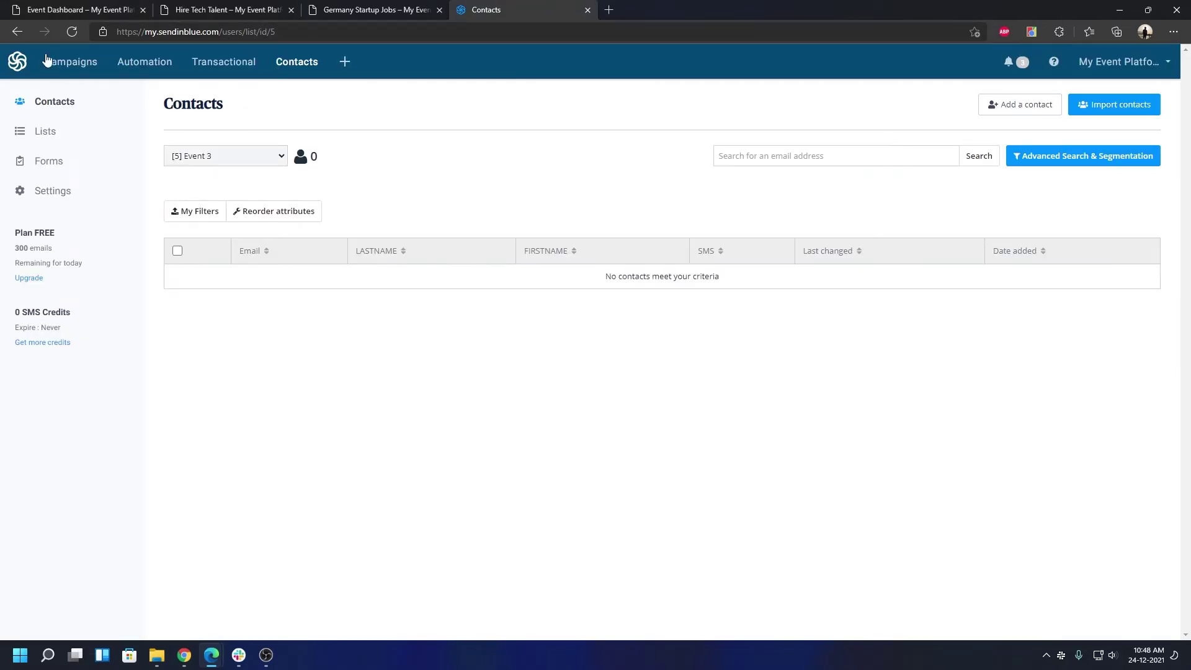
Refresh Sendinblue Contacts and show the '[3] Event 1' list with its new registrant
{"action": "left_click", "coordinate": [81, 37]}
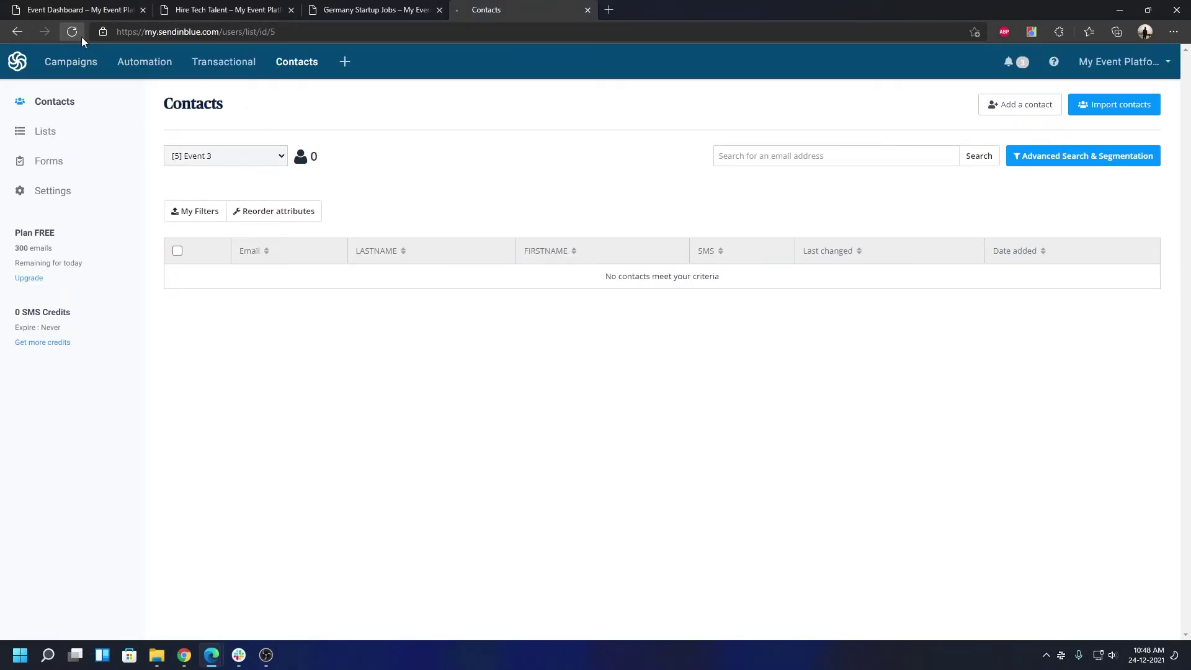
{"action": "left_click", "coordinate": [263, 162]}
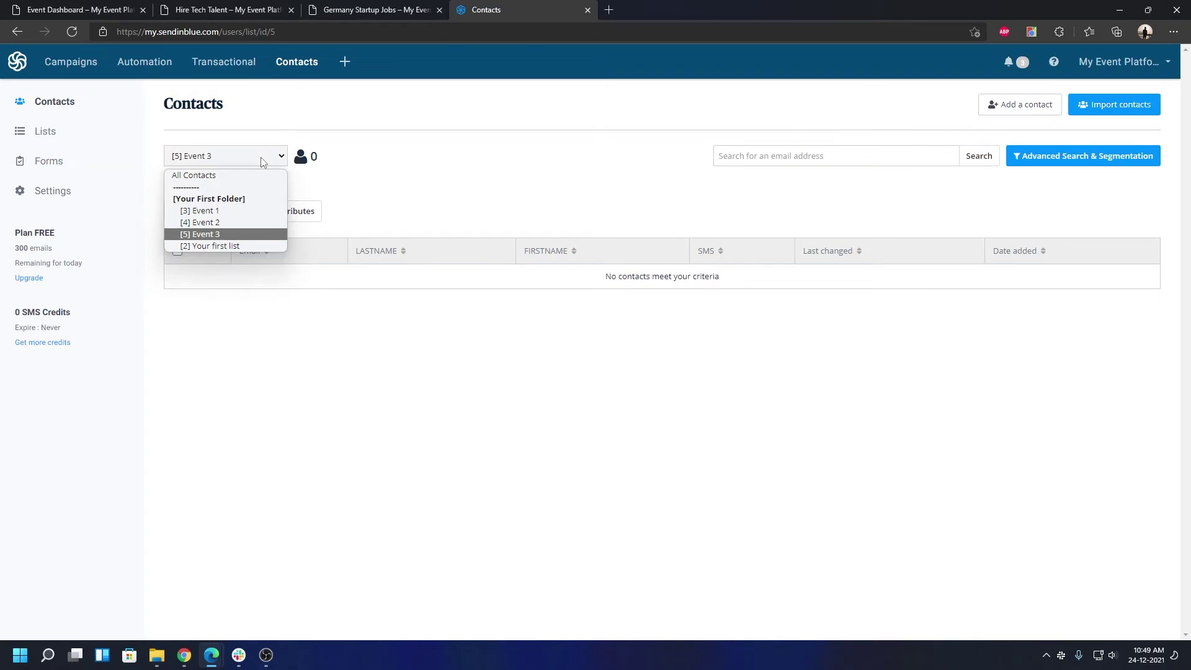
{"action": "left_click", "coordinate": [200, 210]}
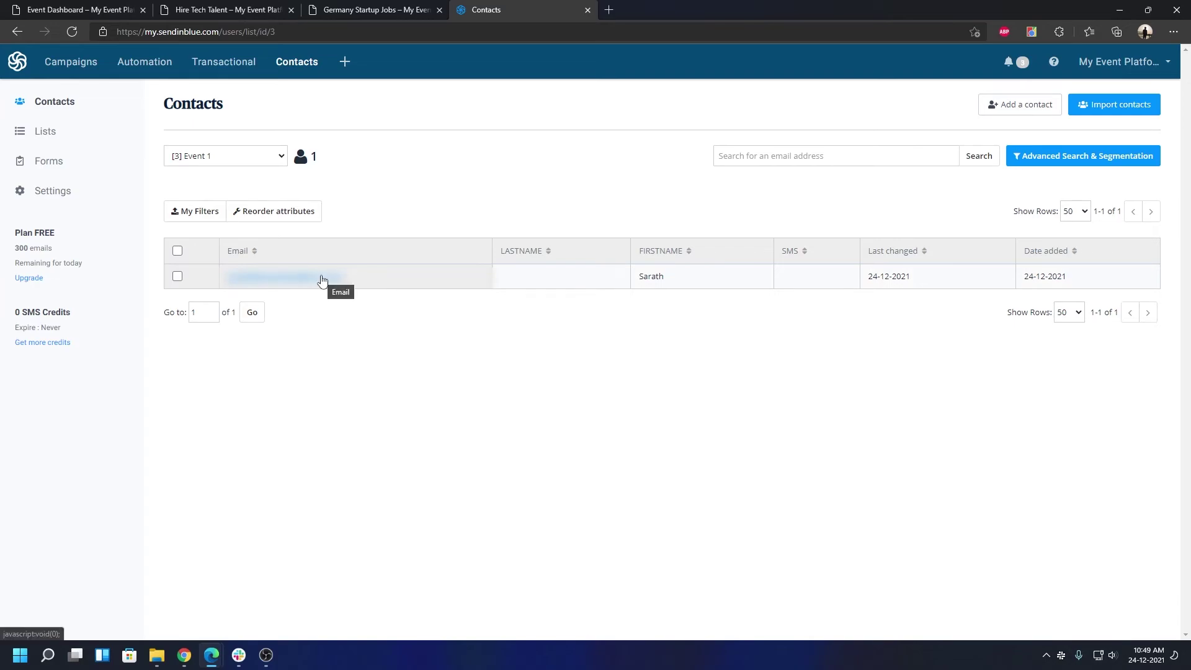
Show the '[4] Event 2' list, check its new contact, and return to Hire Tech Talent
{"action": "left_click", "coordinate": [239, 159]}
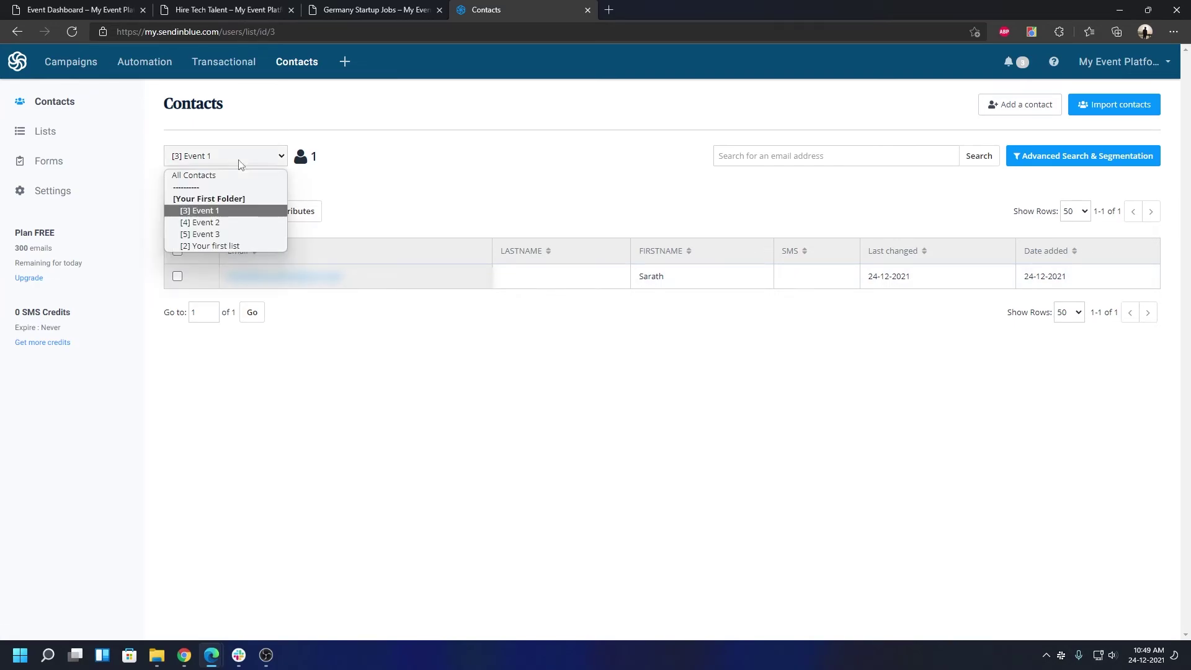
{"action": "left_click", "coordinate": [192, 221]}
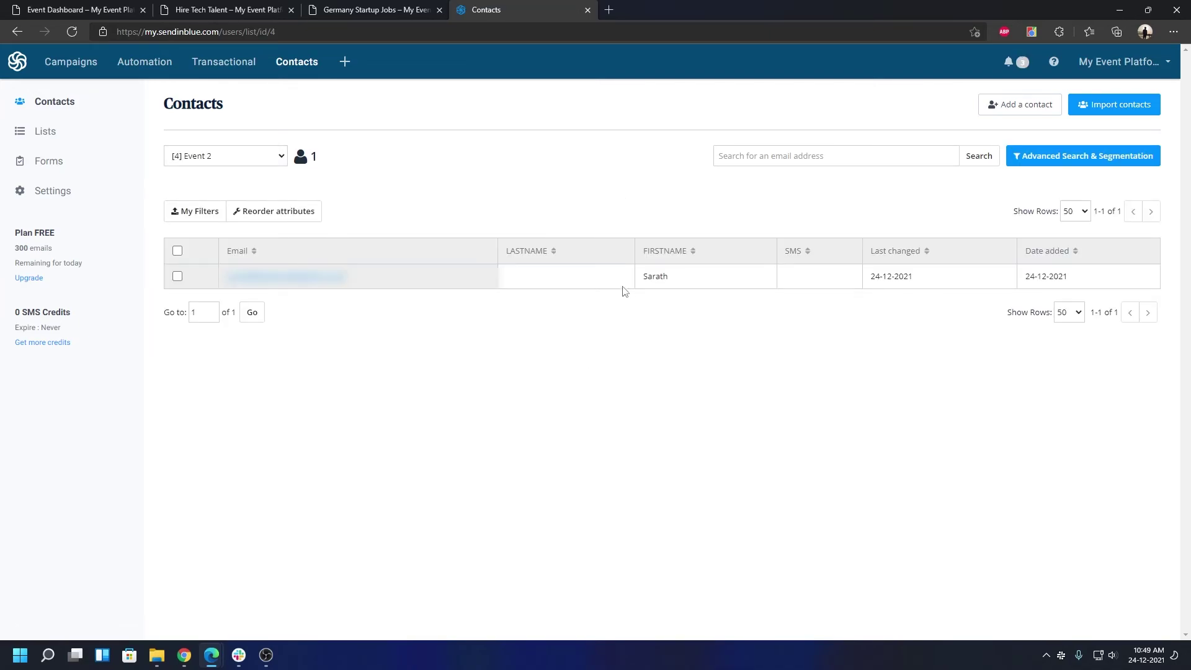
{"action": "double_click", "coordinate": [659, 277]}
{"action": "left_click", "coordinate": [321, 278]}
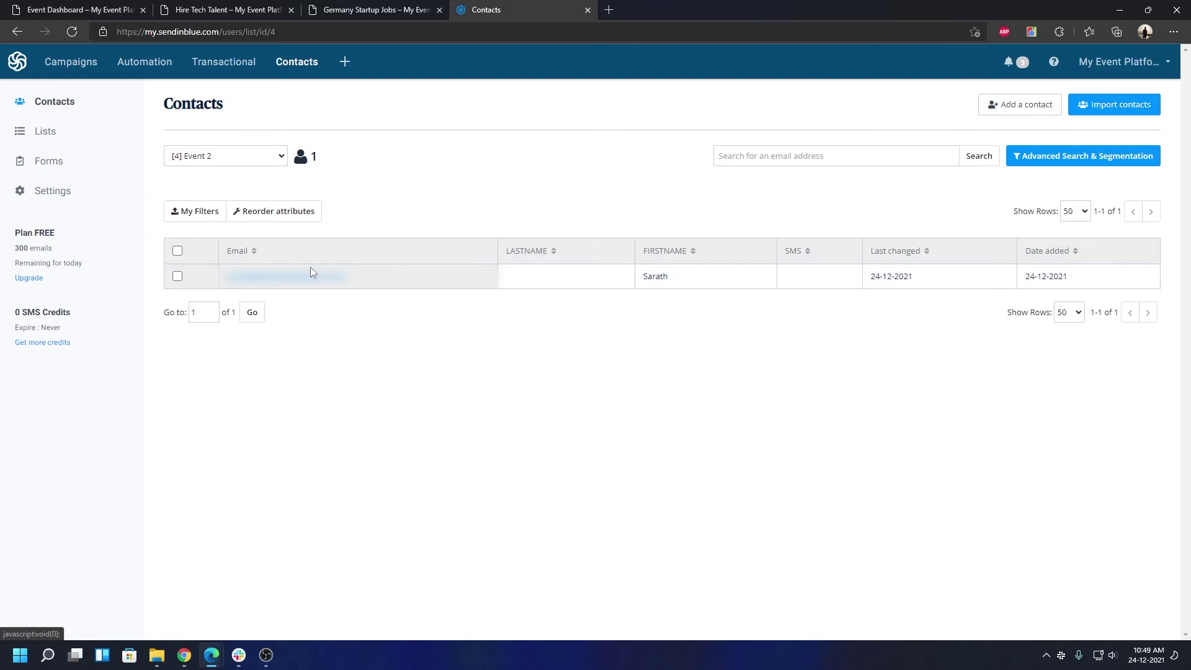
{"action": "left_click", "coordinate": [275, 6]}
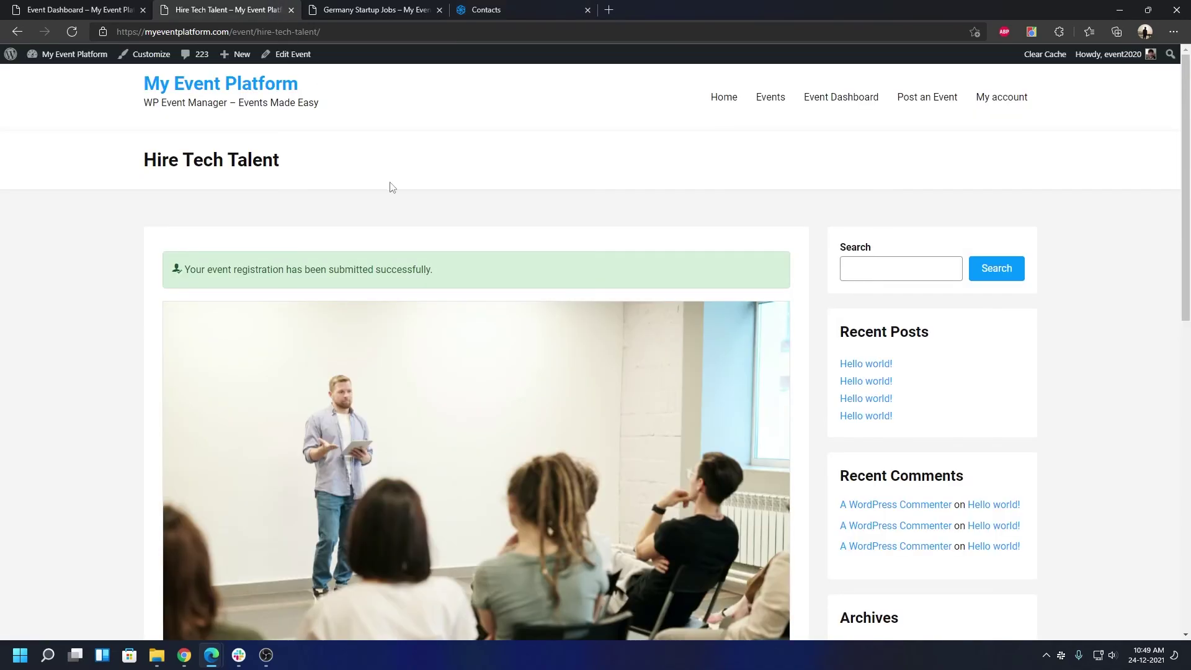
Go back to Sendinblue Contacts showing the '[4] Event 2' list with its single registrant
{"action": "scroll", "coordinate": [384, 189], "scroll_direction": "down", "scroll_amount": 1}
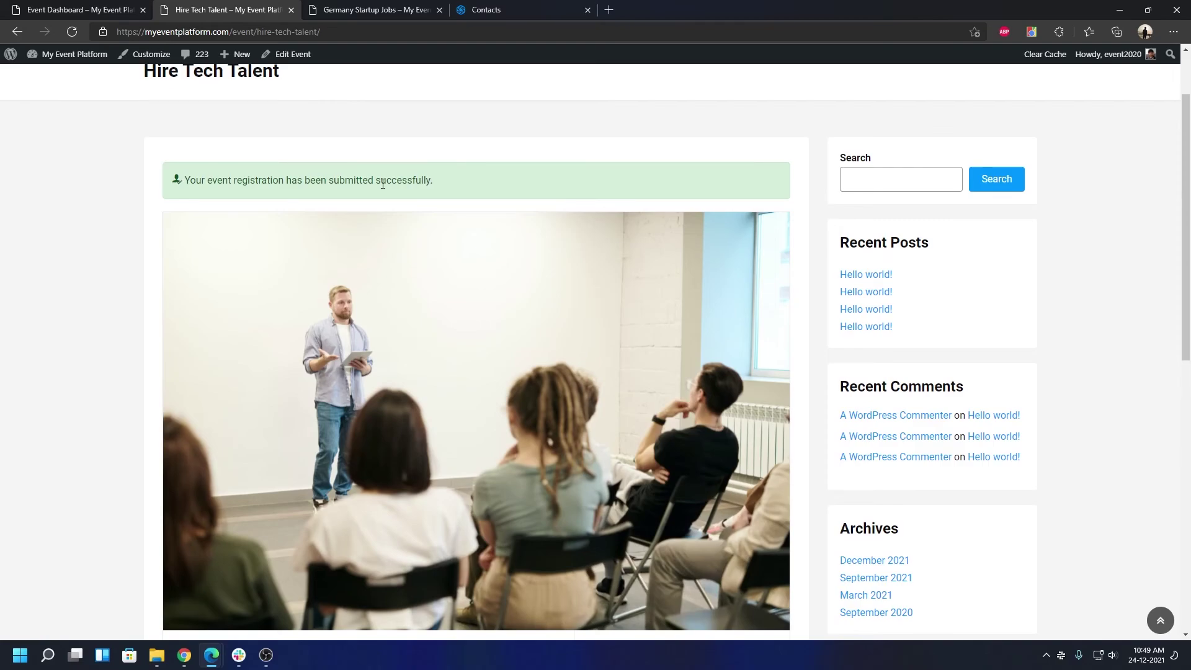
{"action": "left_click", "coordinate": [466, 11]}
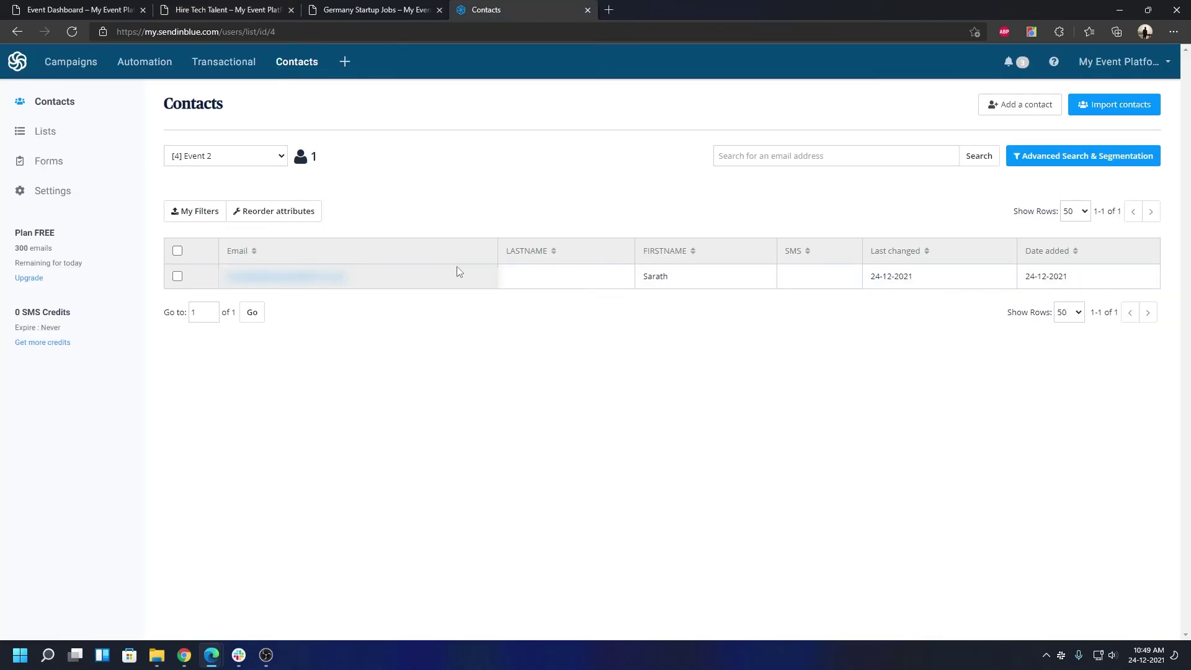